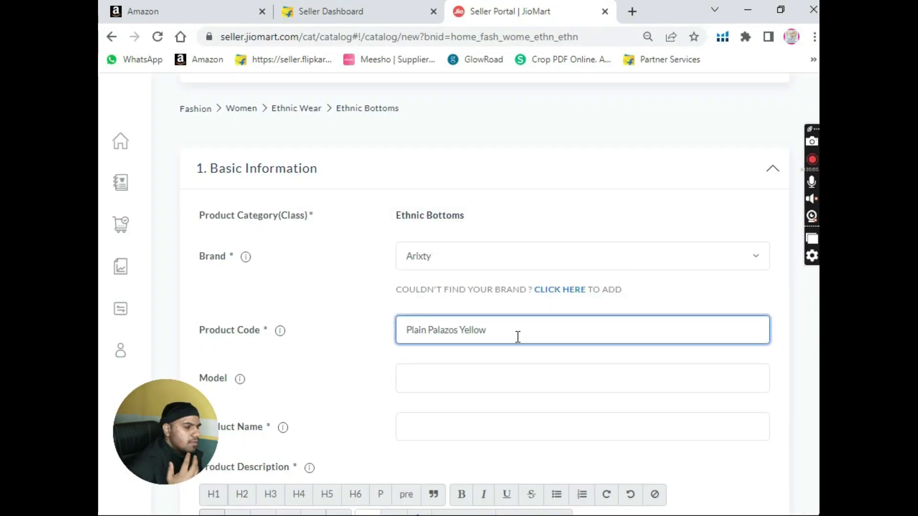
- Check and acknowledge the note about the product code Plain Palazos Yellow
left_click(517, 336)
left_click_drag(342, 278, 558, 272)
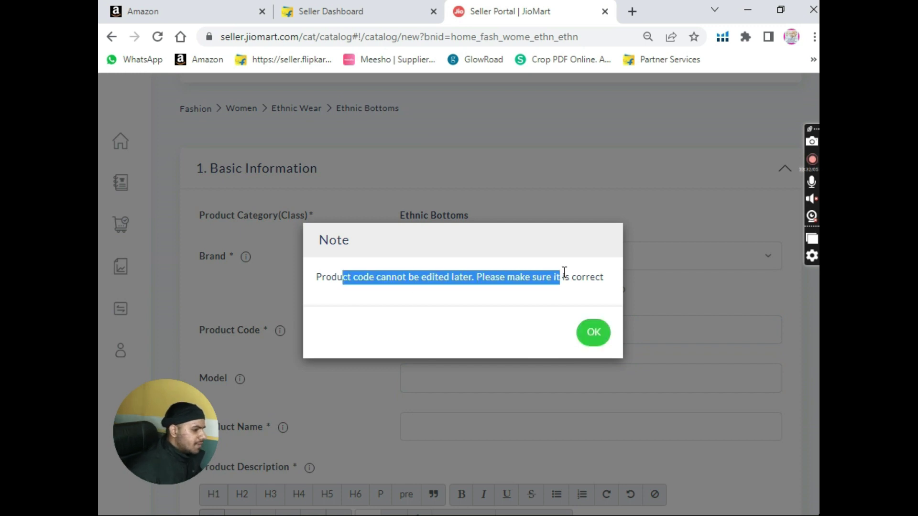
left_click(591, 331)
- Enter Arixty Rayon Plain Palazzo Yellow as the product name, copying the title from cell D13 of the jiomart worksheet
left_click(429, 372)
left_click(437, 424)
key("alt+Tab")
key("alt+Tab")
key("alt+Tab")
key("alt+shift+Tab")
key("alt+shift+Tab")
left_click(360, 455)
key("ctrl+c")
key("alt+Tab")
key("ctrl+v")
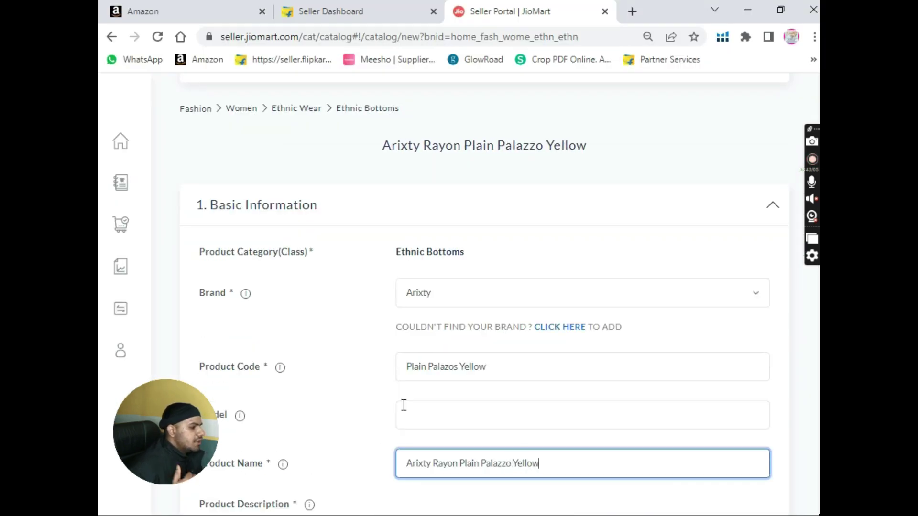
- Fill the product description with the prepared text beginning "Arixty Designer Rayon Sehra Palazzo, Made from Rayon Fabrics."
triple_click(445, 366)
scroll(500, 308, "down", 3)
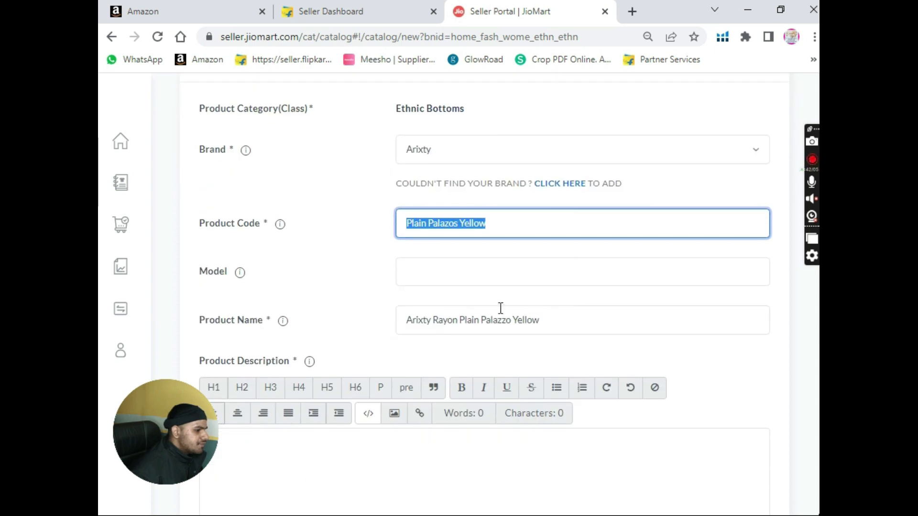
left_click(385, 463)
key("alt+Tab")
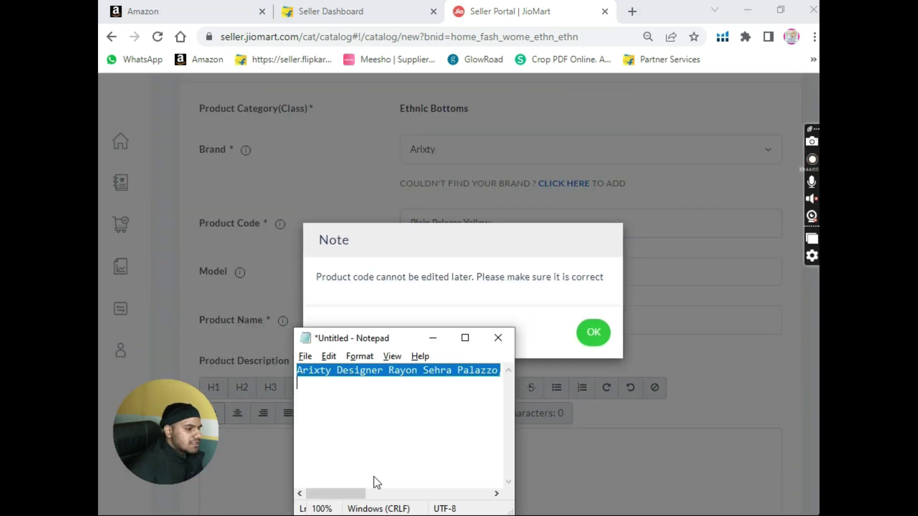
left_click(591, 336)
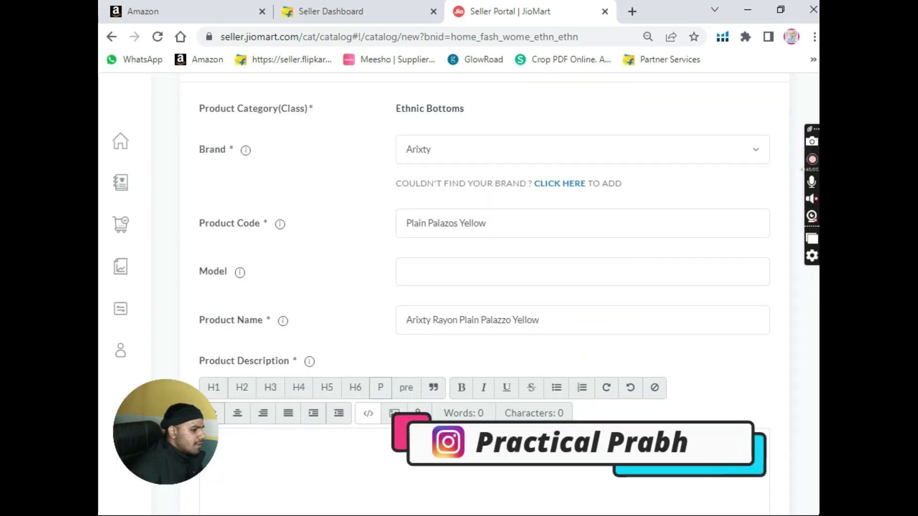
key("ctrl+v")
- Set the HSN number to 61011010 and save the Basic Information section
scroll(511, 305, "up", 2)
left_click_drag(511, 304, 389, 292)
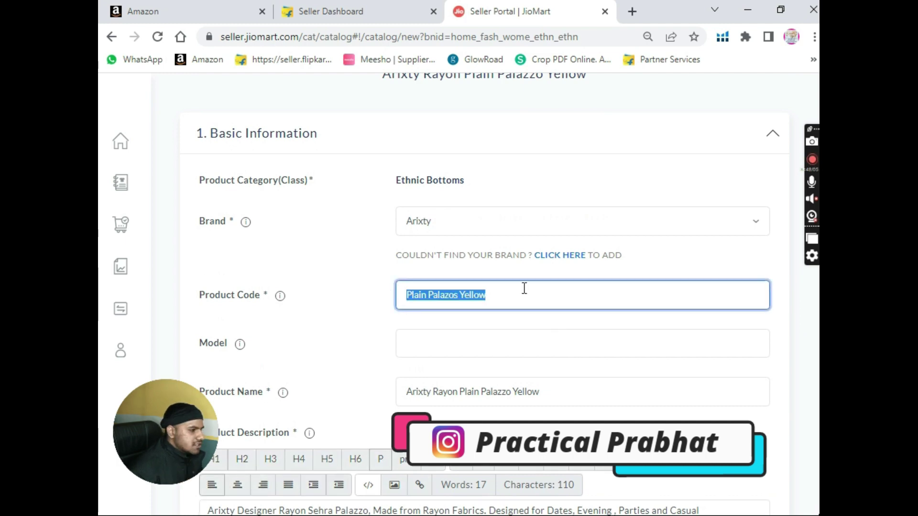
scroll(525, 289, "down", 6)
scroll(389, 282, "down", 6)
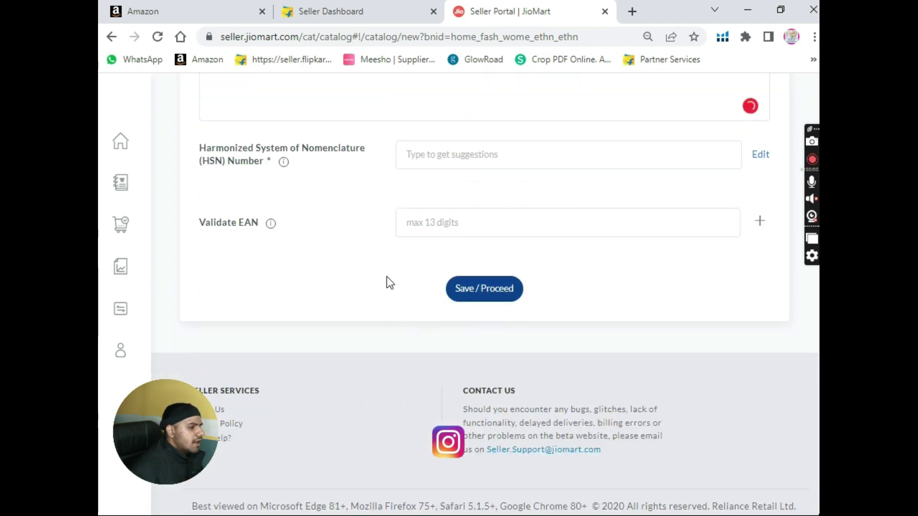
left_click(444, 154)
left_click(592, 332)
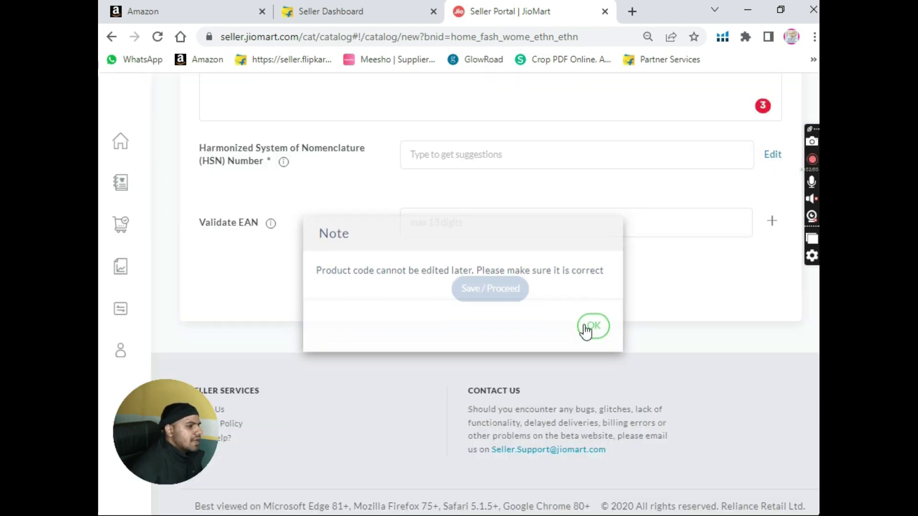
left_click(459, 157)
type("6101")
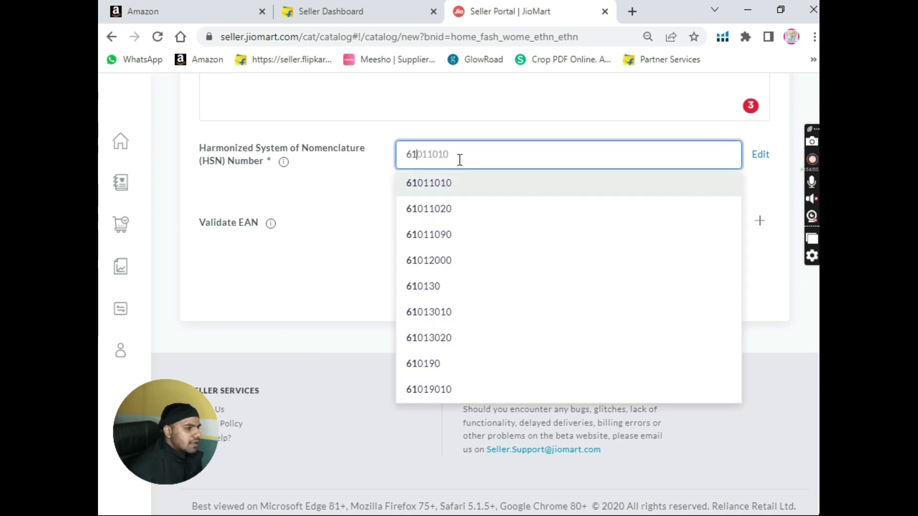
left_click(440, 194)
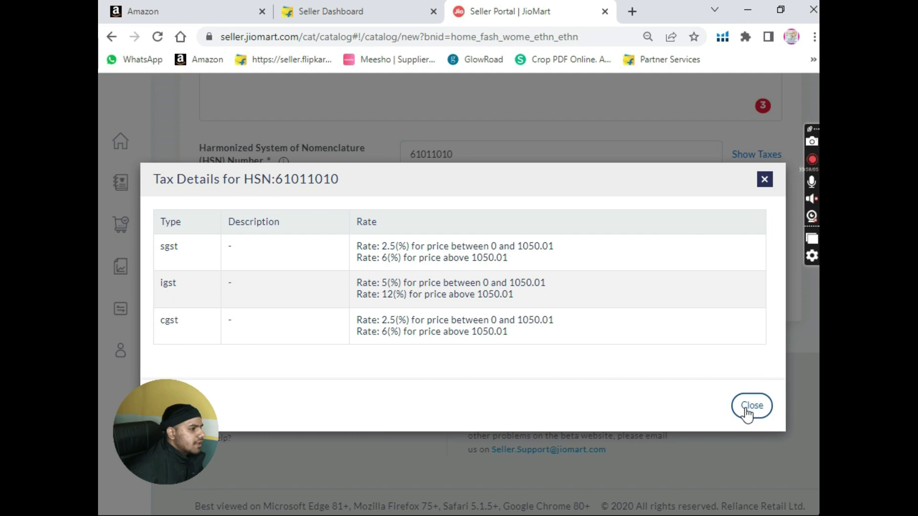
left_click(747, 414)
left_click(499, 292)
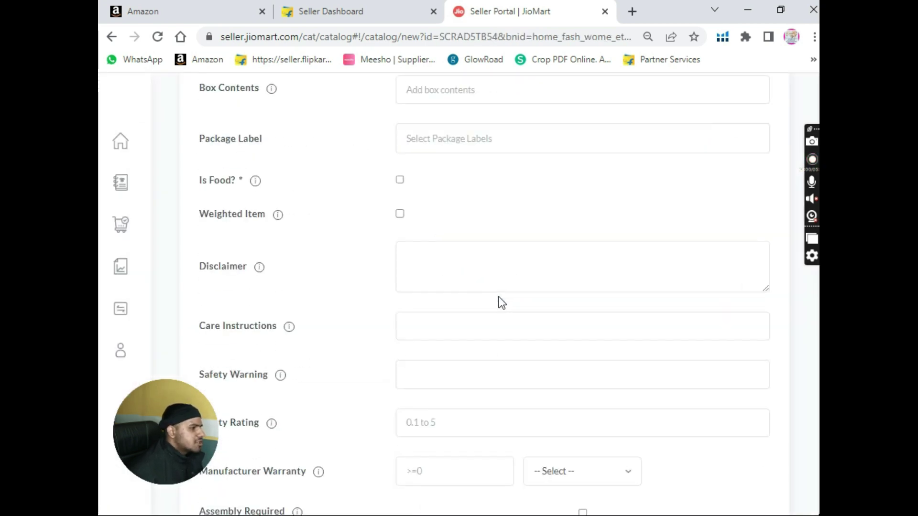
- Add palazzo from the jiomart worksheet as the first search keyword in Catalog Details
scroll(507, 301, "up", 15)
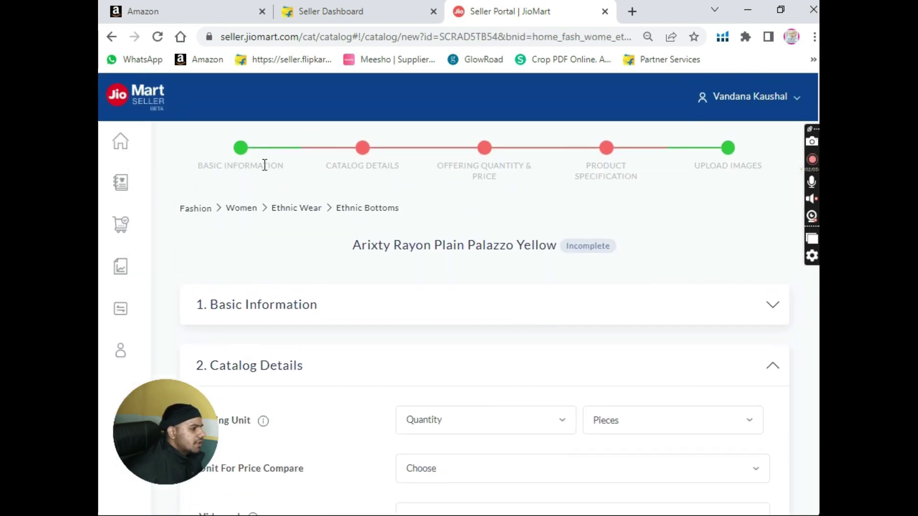
scroll(488, 245, "down", 5)
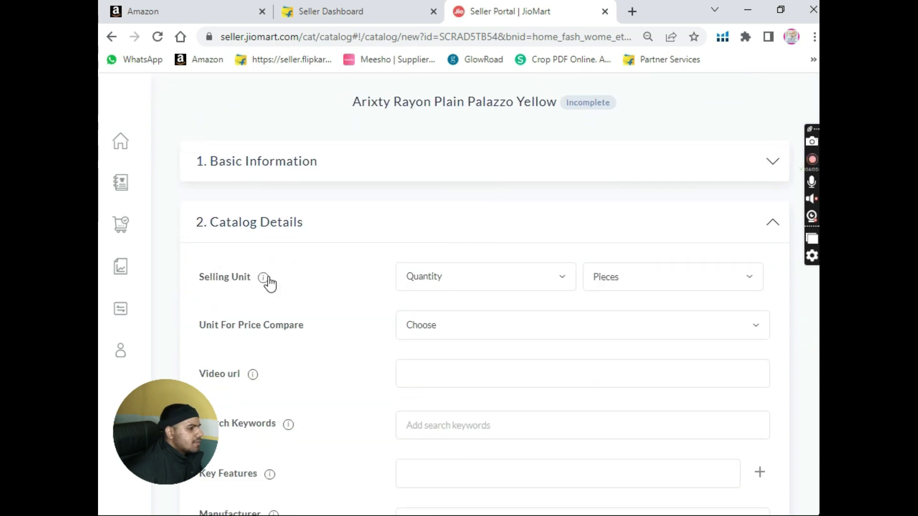
scroll(255, 265, "down", 3)
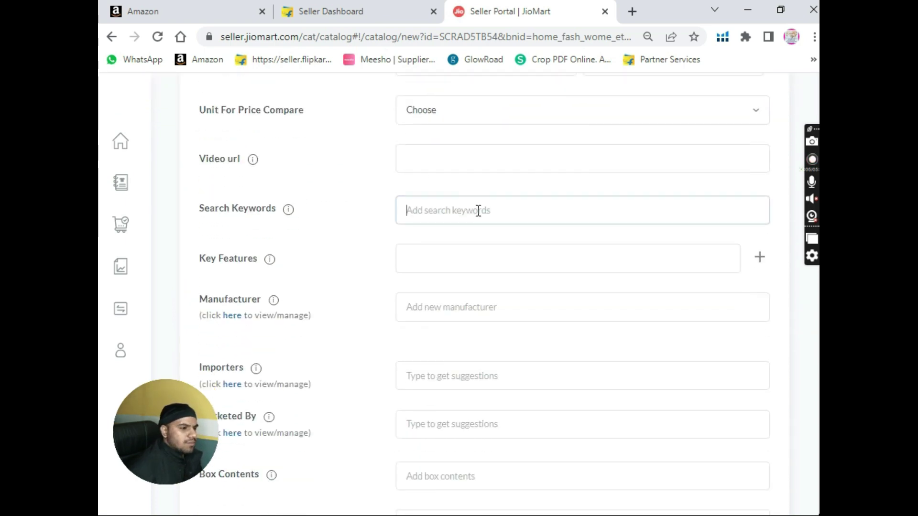
key("alt+Tab")
key("Tab")
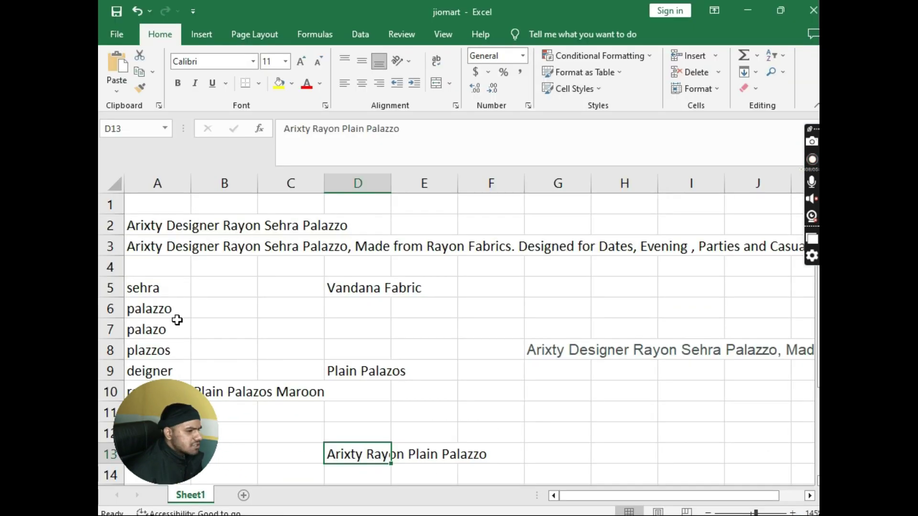
left_click(151, 308)
key("ctrl+c")
key("alt+Tab")
key("ctrl+v")
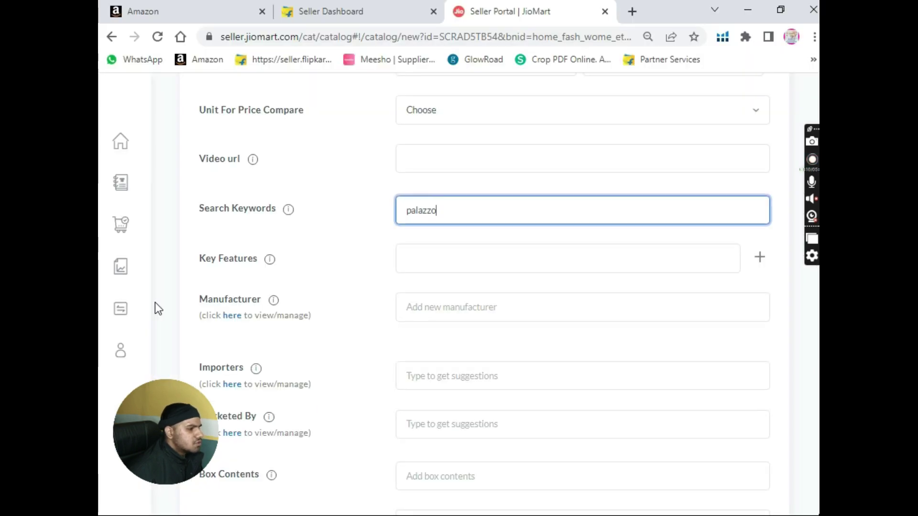
key("Return")
- Add the next two worksheet entries, palazo and plazzos, as search keywords
key("alt+Tab")
key("Down")
key("ctrl+c")
key("alt+Tab")
key("ctrl+v")
key("Return")
key("alt+Tab")
key("Down")
key("ctrl+c")
key("alt+Tab")
key("ctrl+v")
- Add deigner and rayon from the worksheet's keyword column to the search keywords
key("alt+Tab")
key("Down")
key("ctrl+c")
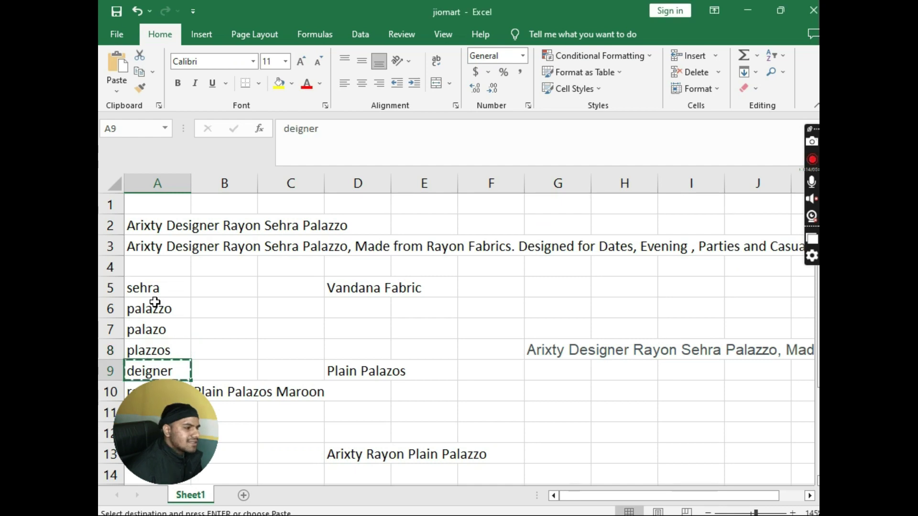
key("alt+Tab")
key("ctrl+v")
key("Return")
key("alt+Tab")
key("Down")
key("ctrl+c")
key("alt+Tab")
key("ctrl+v")
key("Return")
- Add the worksheet's last keyword, plain, to the search keywords
key("alt+Tab")
key("Down")
key("ctrl+c")
key("alt+Tab")
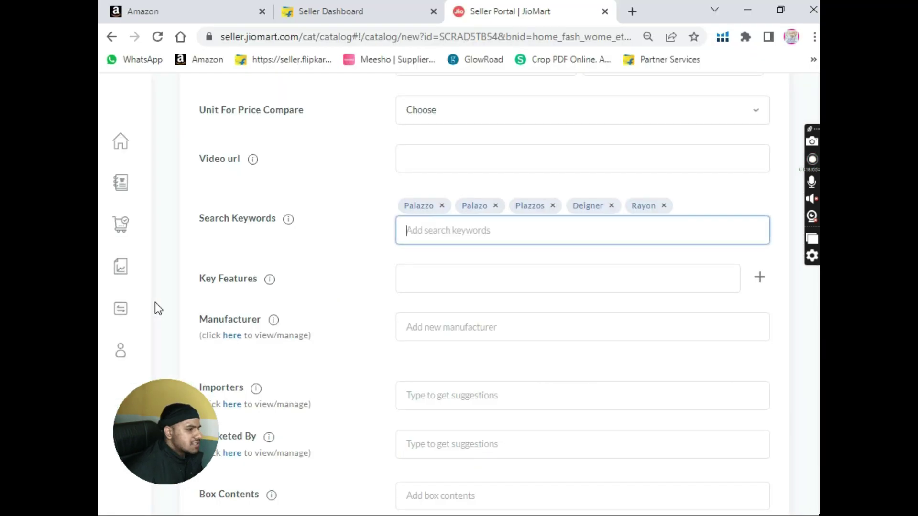
key("ctrl+v")
key("Return")
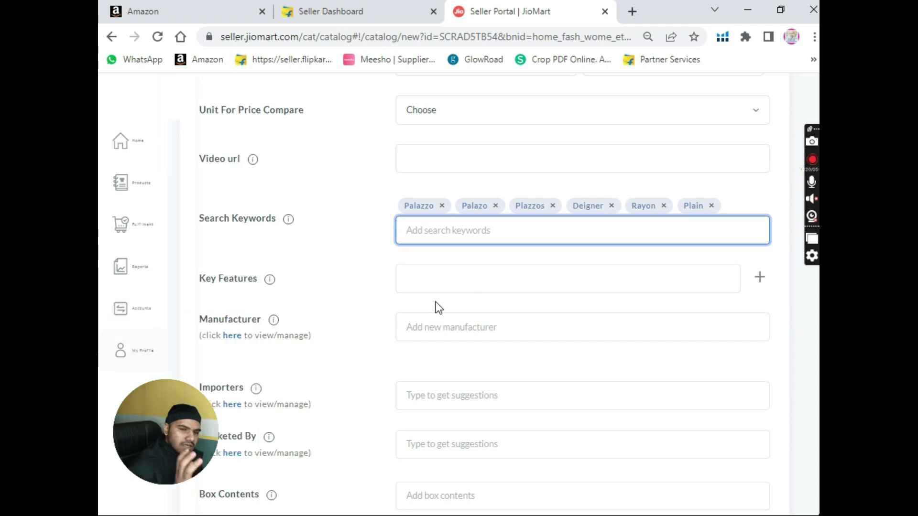
- Copy the product code from the Basic Information section and save that section again
scroll(495, 272, "up", 8)
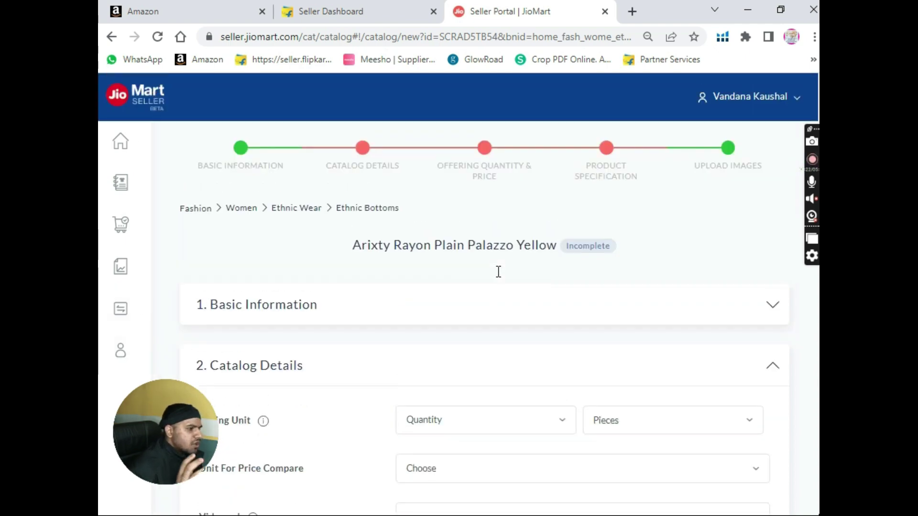
left_click(349, 309)
scroll(467, 332, "down", 6)
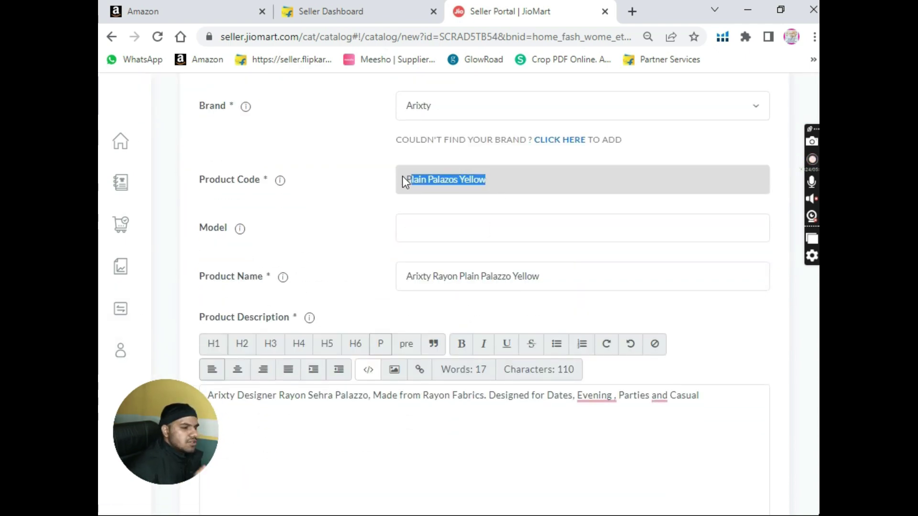
scroll(630, 244, "down", 6)
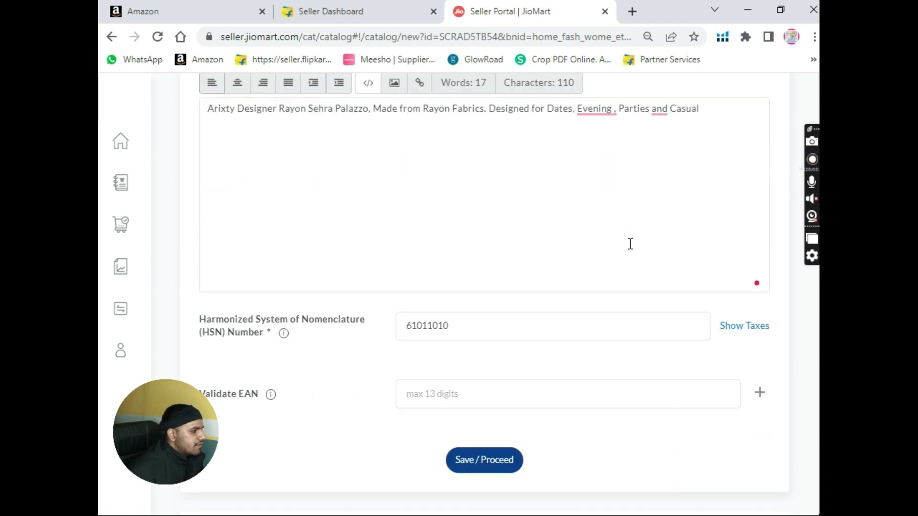
left_click(490, 469)
- Select Vandana Fabrics as the manufacturer and as the manufacturing address
scroll(488, 421, "up", 4)
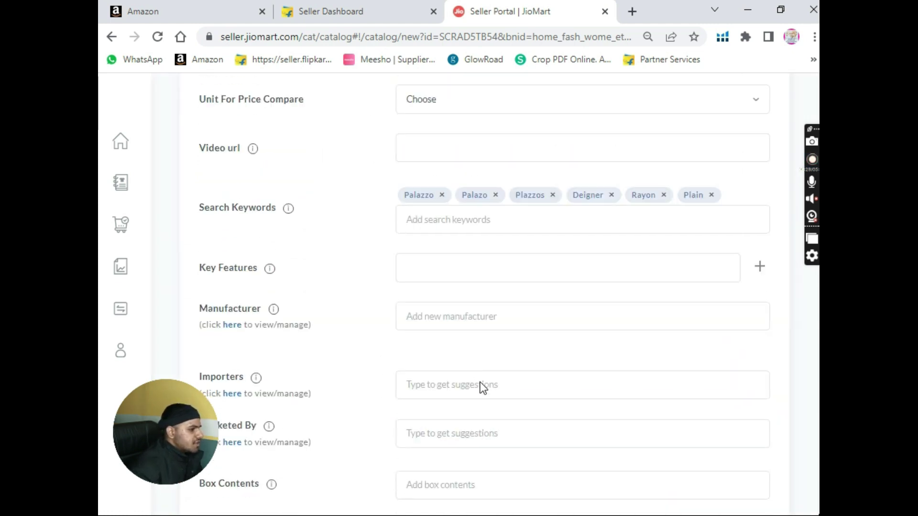
scroll(421, 265, "down", 3)
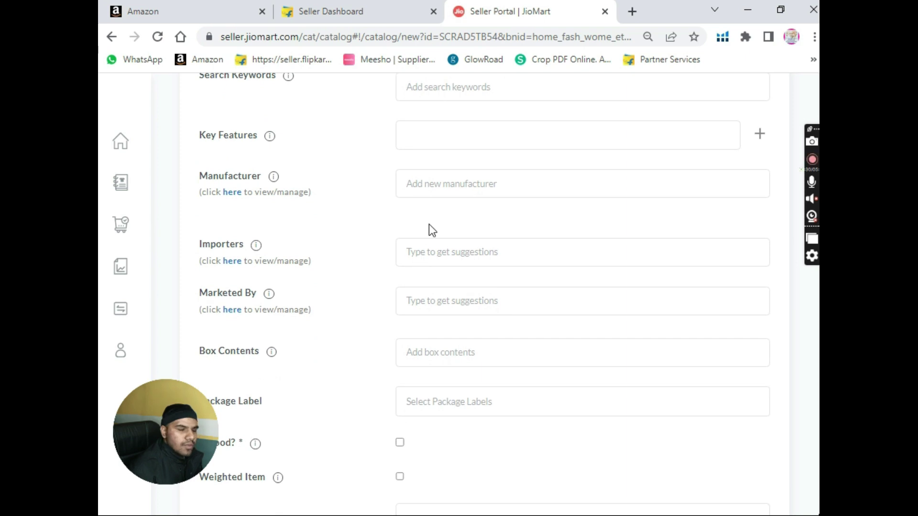
left_click(463, 186)
type("van")
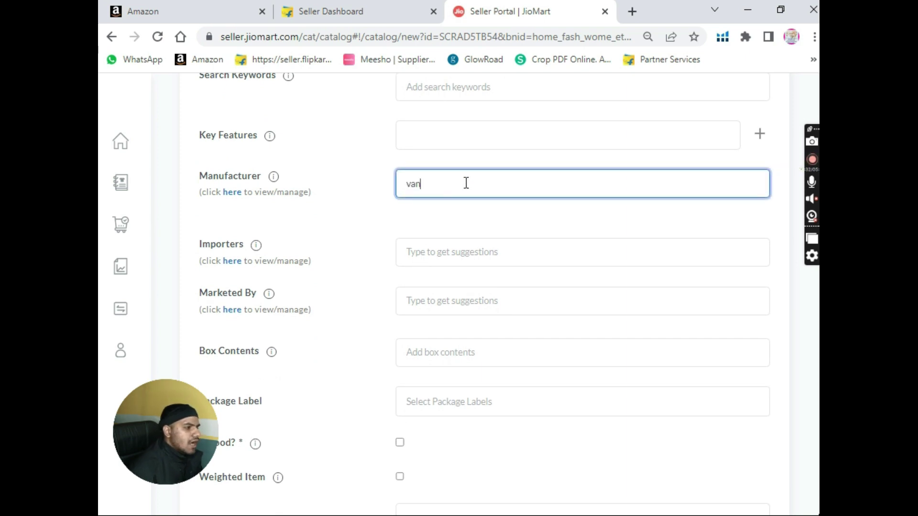
type("dana")
left_click(471, 339)
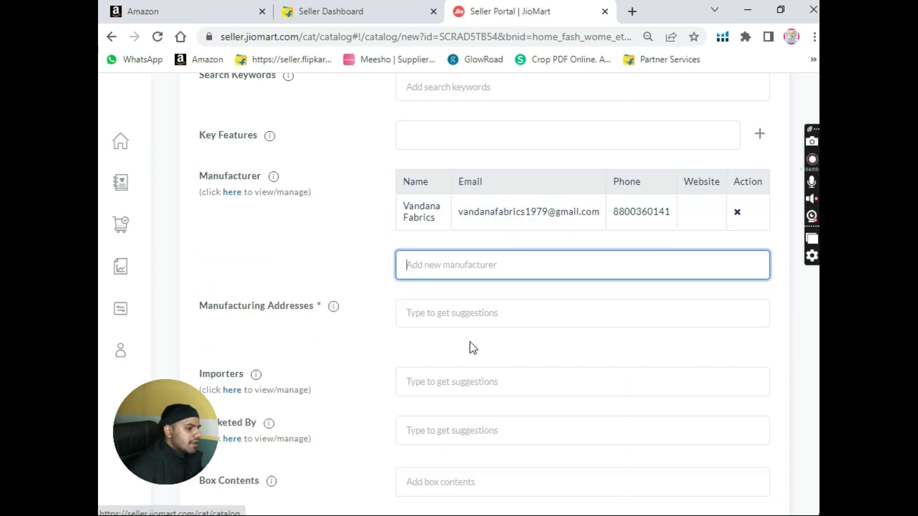
left_click(450, 292)
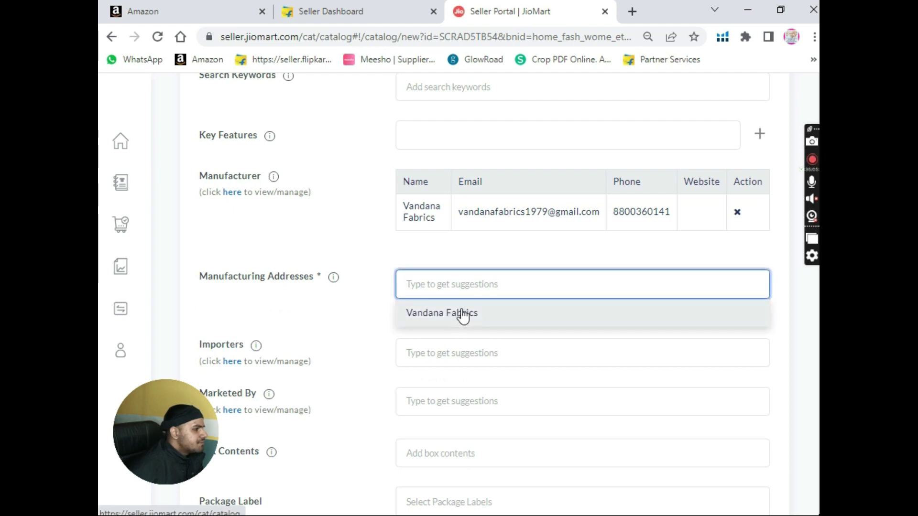
left_click(460, 313)
- Fill in the box contents and save the Catalog Details section
scroll(453, 328, "down", 6)
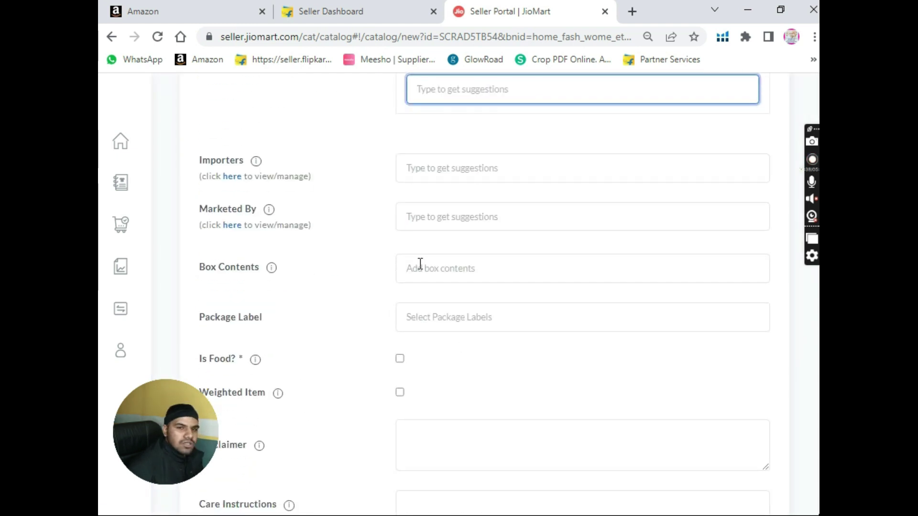
left_click(435, 263)
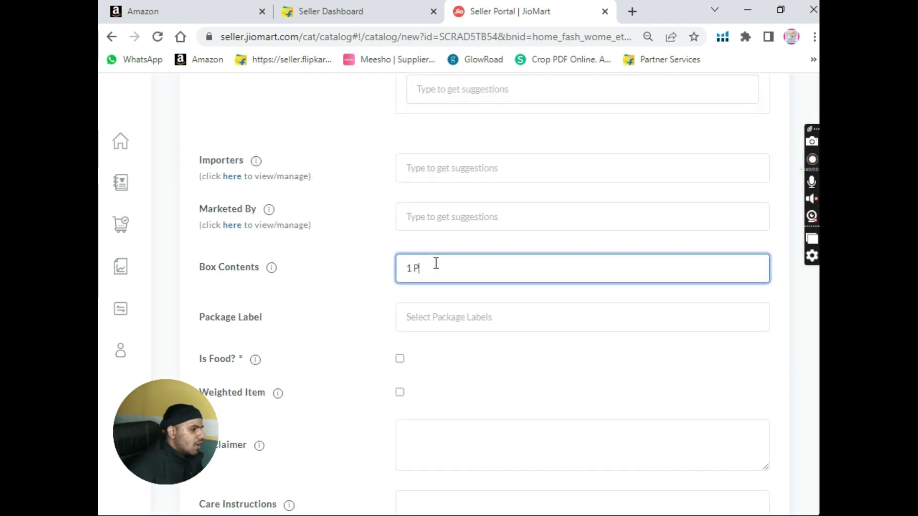
scroll(436, 263, "down", 9)
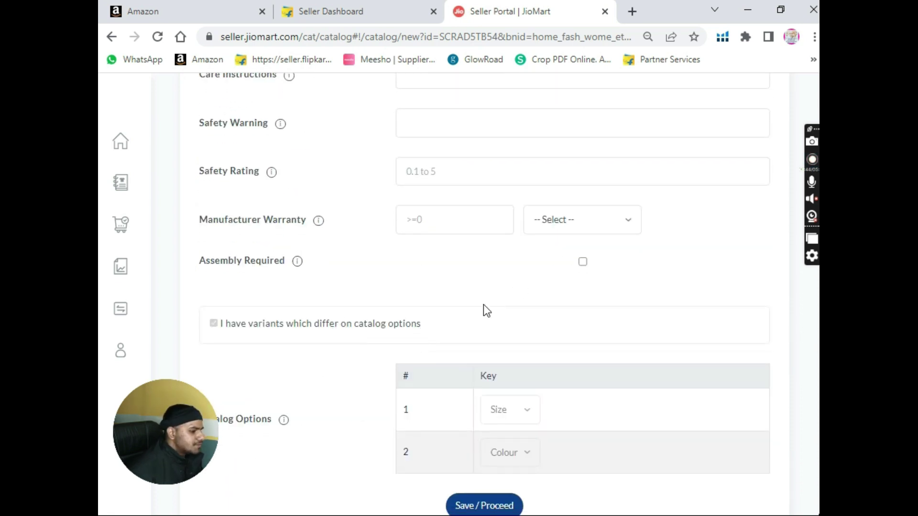
scroll(497, 316, "down", 3)
left_click(483, 364)
scroll(497, 337, "down", 9)
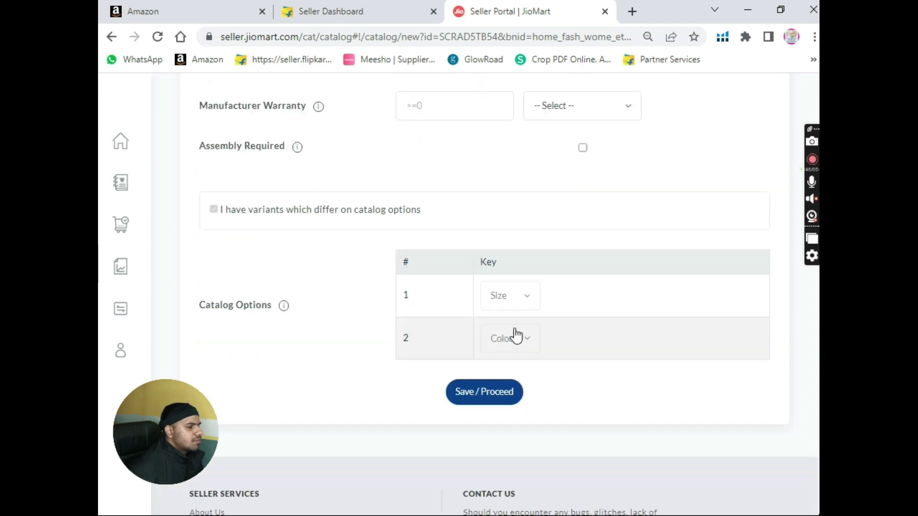
left_click(485, 399)
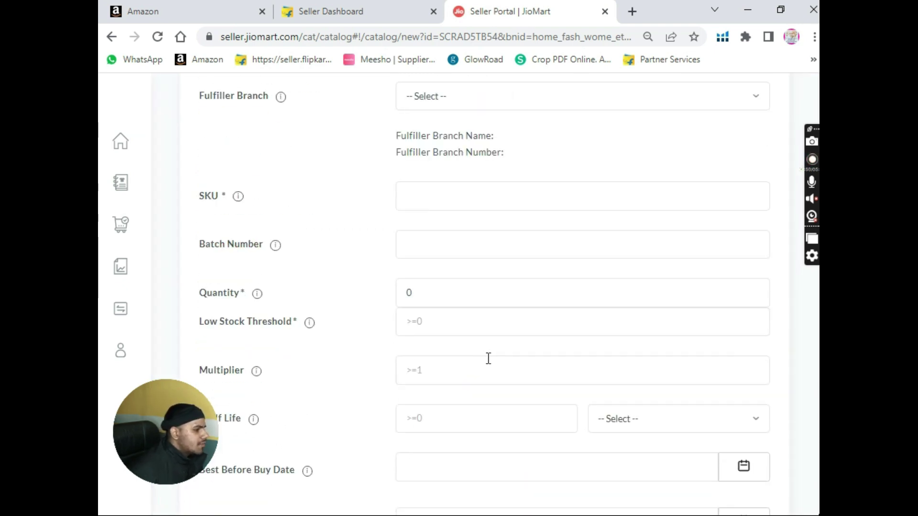
- Enter the copied product code Plain Palazos Yellow as the variant SKU in the Offering Quantity & Price section
scroll(488, 359, "up", 15)
scroll(443, 298, "down", 2)
scroll(428, 293, "up", 10)
scroll(472, 310, "down", 3)
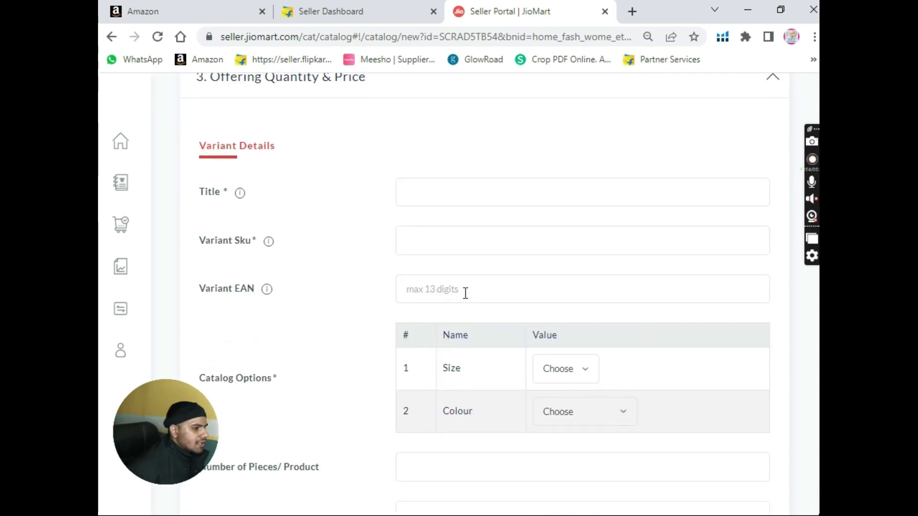
left_click(436, 243)
key("ctrl+v")
- Copy the Arixty Rayon Plain Palazzo title from the jiomart Excel workbook and enter Arixty Rayon Plain Palazzo Yellow as the variant title
key("alt+Tab")
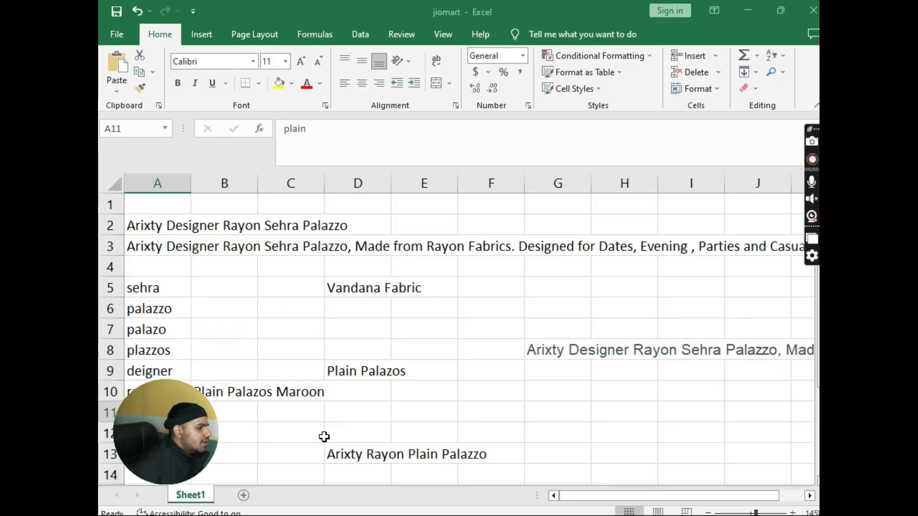
left_click(334, 445)
key("ctrl+c")
key("alt+Tab")
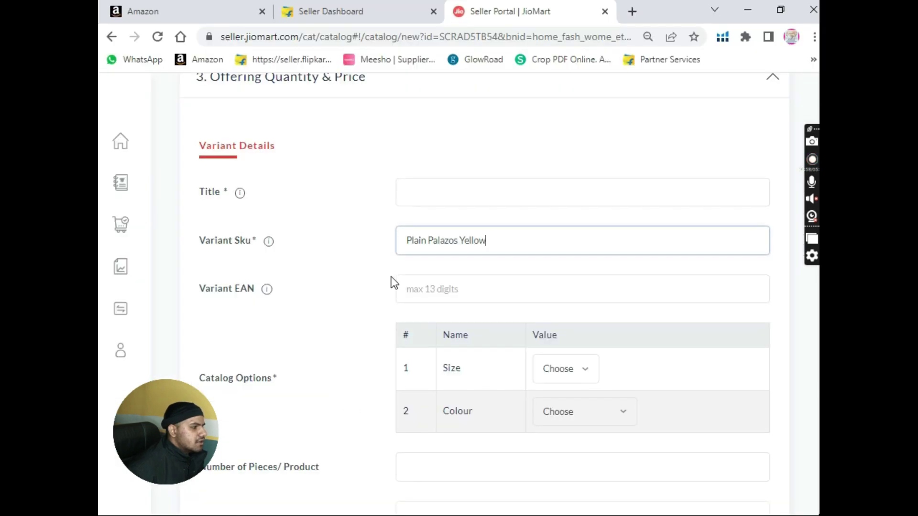
left_click(440, 194)
key("ctrl+v")
type("Y")
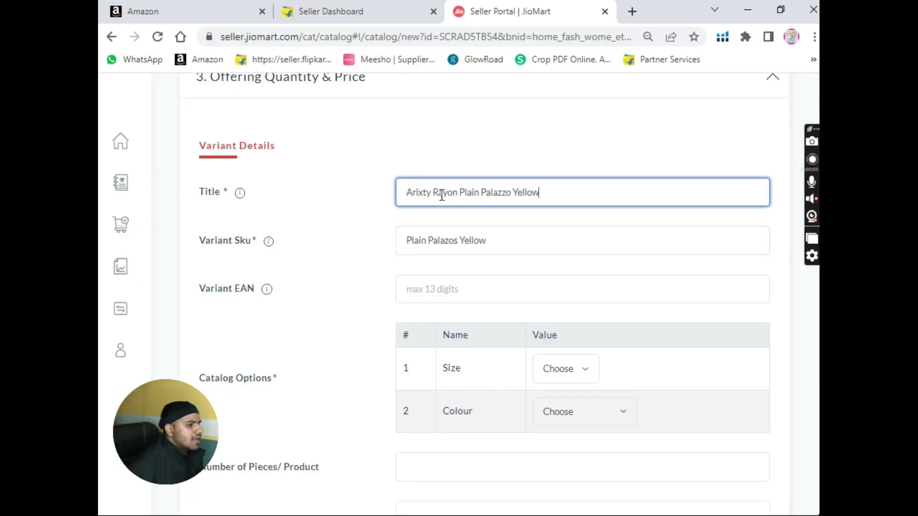
- Set the variant's catalog options to size 36 and colour Yellow
scroll(464, 233, "down", 3)
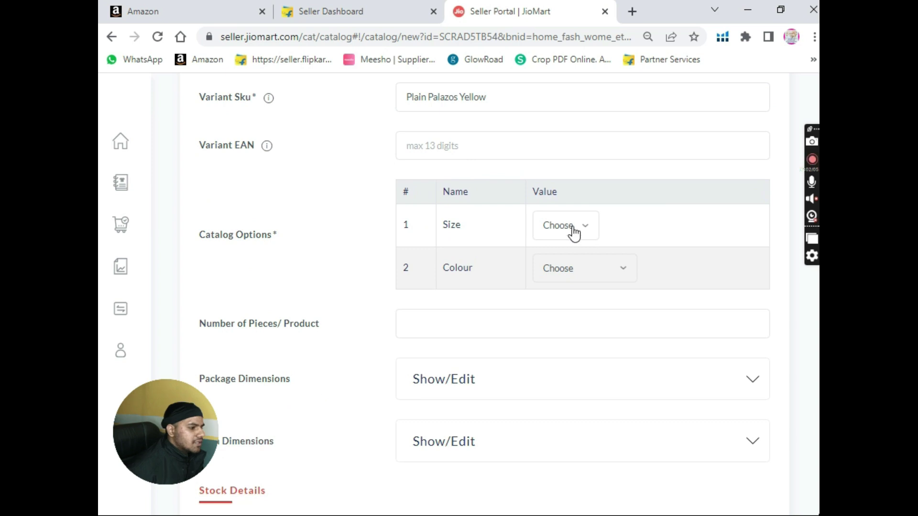
left_click(574, 233)
scroll(557, 237, "down", 3)
left_click(556, 249)
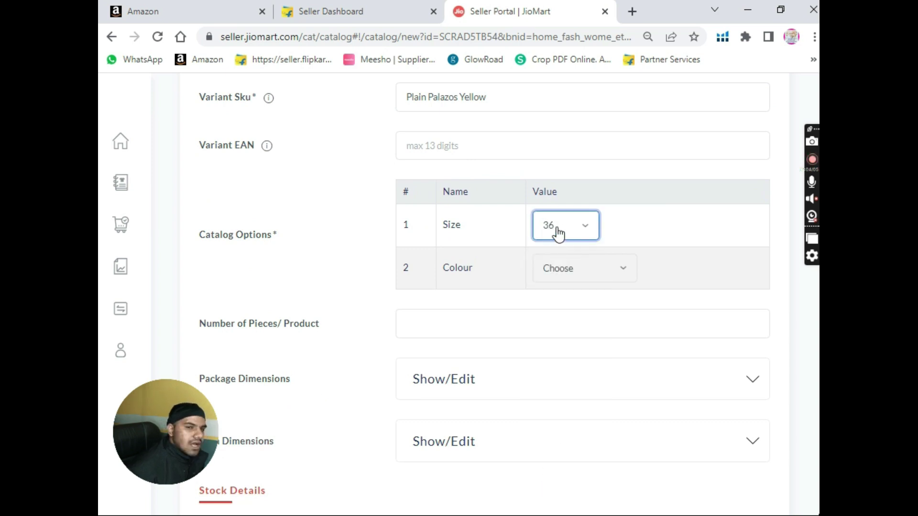
left_click(558, 284)
key("y")
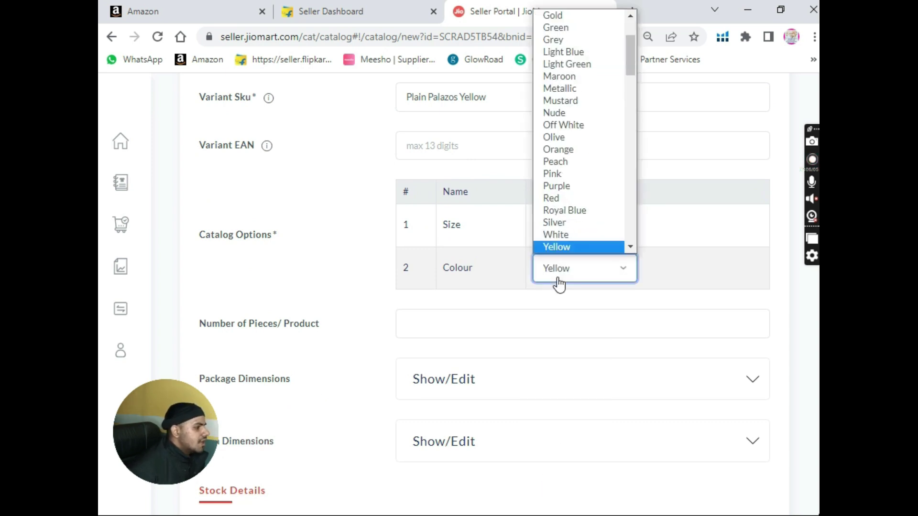
key("Return")
- Copy the product code from the jiomart Excel workbook and enter Plain Palazos Yellow as the SKU in Stock Details
scroll(548, 291, "down", 1)
scroll(548, 292, "down", 6)
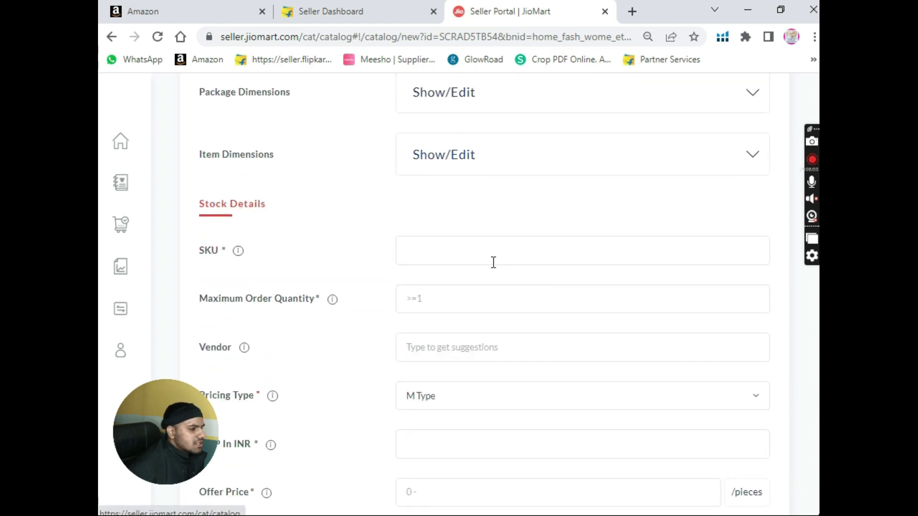
left_click(487, 260)
key("ctrl+v")
key("alt+Tab")
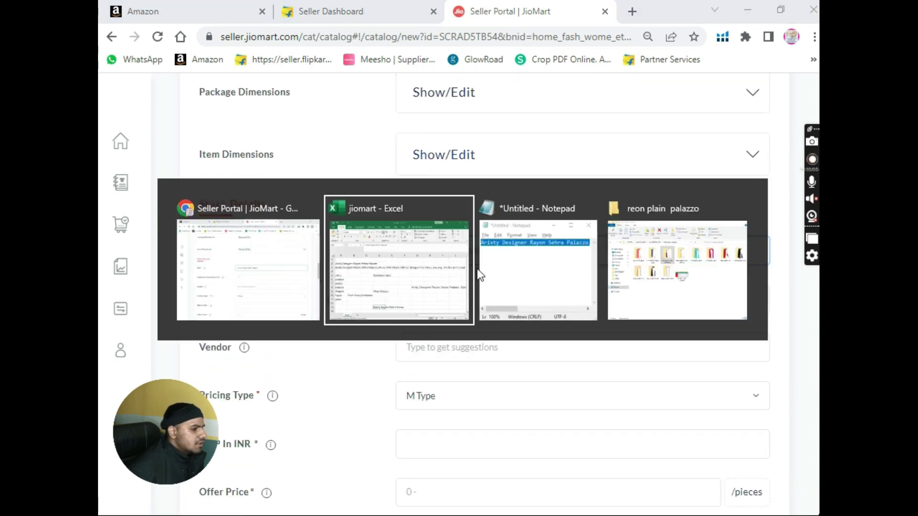
left_click(225, 399)
key("ctrl+c")
key("alt+Tab")
key("ctrl+a")
key("ctrl+v")
key("ctrl+shift+Left")
type("Yellow")
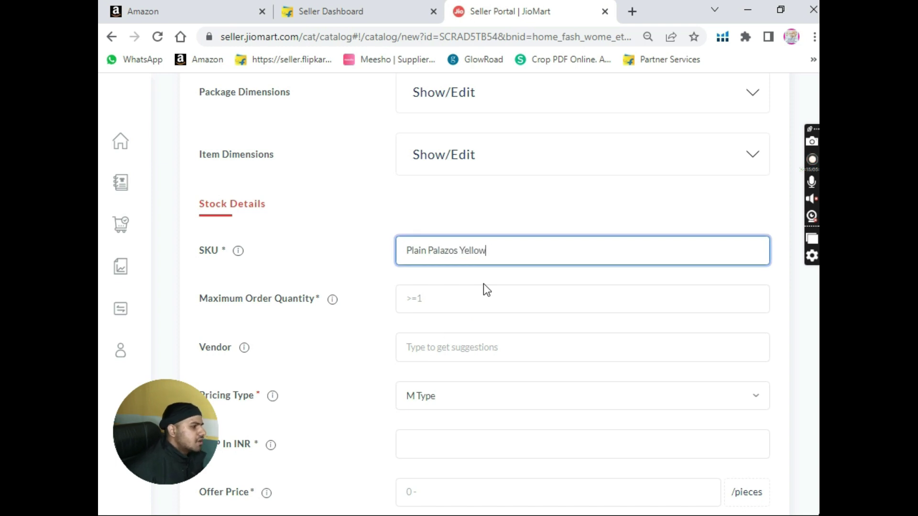
key("ctrl+a")
- Set the maximum order quantity to 5 and choose Vandana Fabrics as the vendor
scroll(391, 294, "down", 2)
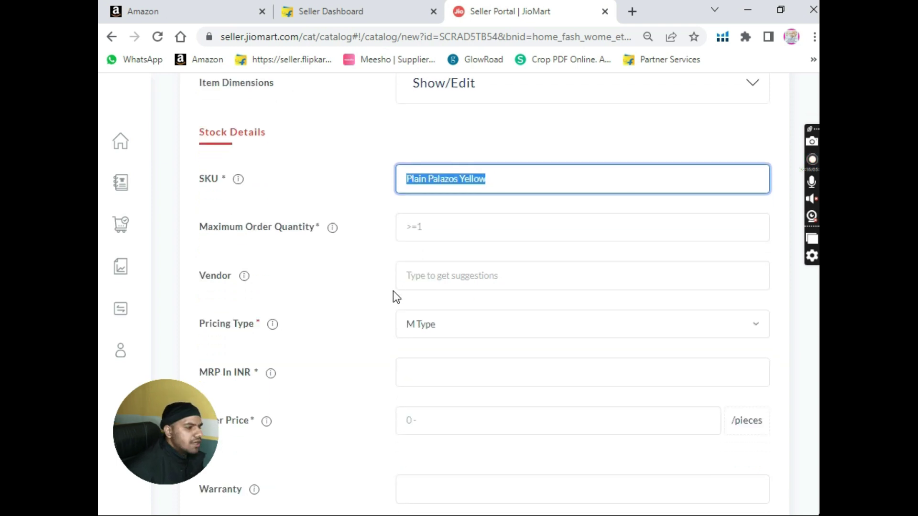
left_click(442, 230)
type("5")
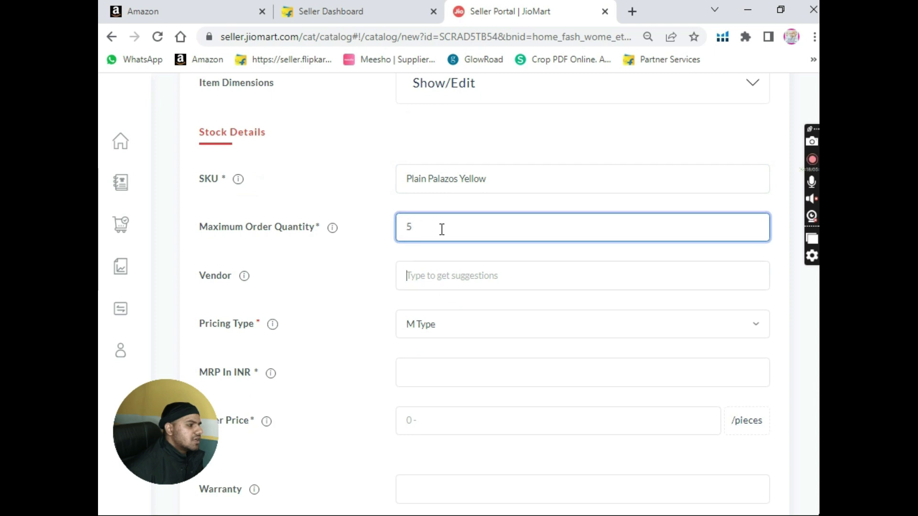
key("Tab")
key("Down")
key("Return")
key("shift+Tab")
key("Tab")
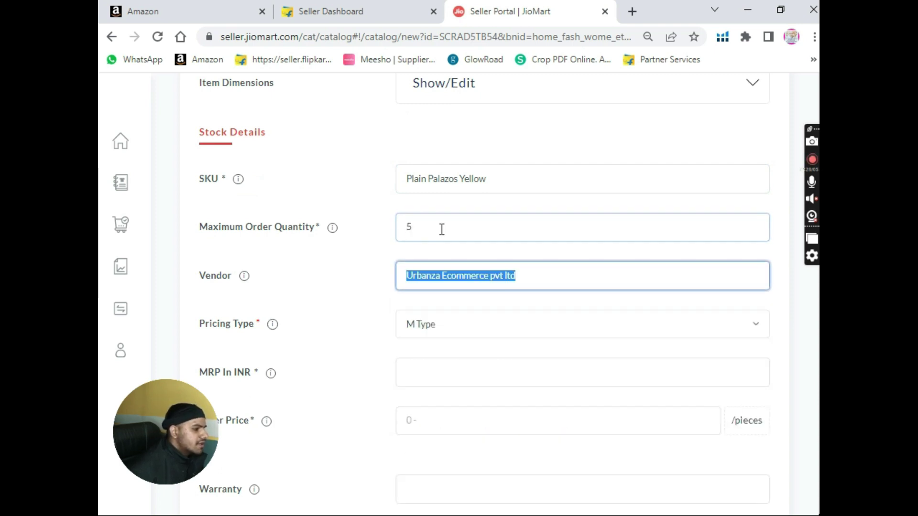
type("vanda")
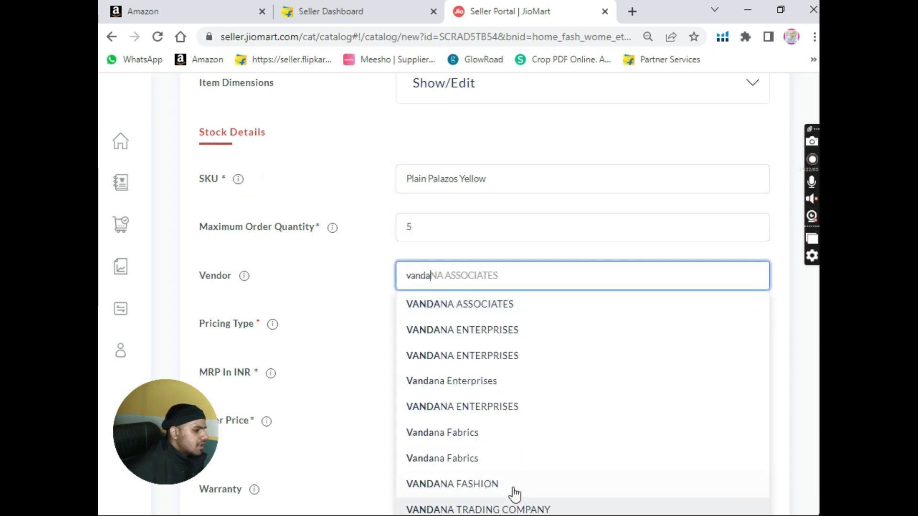
left_click(473, 432)
- Keep the M Type pricing and set the MRP to 999 INR and the offer price to 299
left_click(408, 336)
left_click(415, 345)
left_click(440, 366)
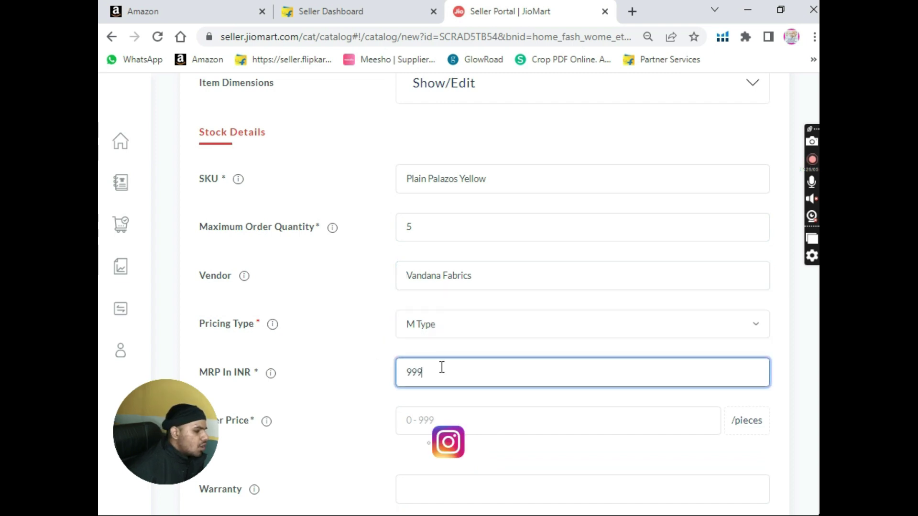
key("Tab")
type("299")
- Select the Vandana Fabrics fulfiller branch and enter Plain Palazos Yellow as the inventory SKU
scroll(414, 362, "down", 1)
scroll(414, 362, "down", 6)
left_click(445, 256)
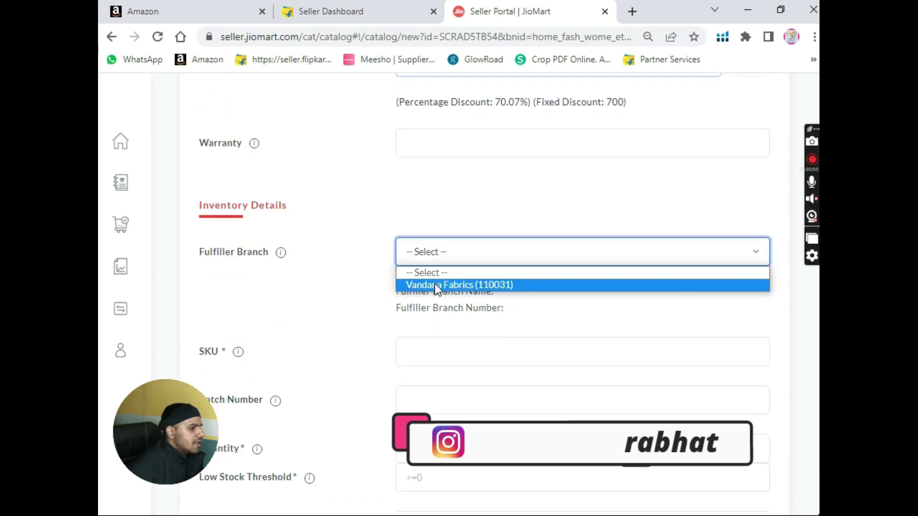
left_click(434, 283)
scroll(331, 360, "down", 3)
left_click(457, 216)
key("ctrl+v")
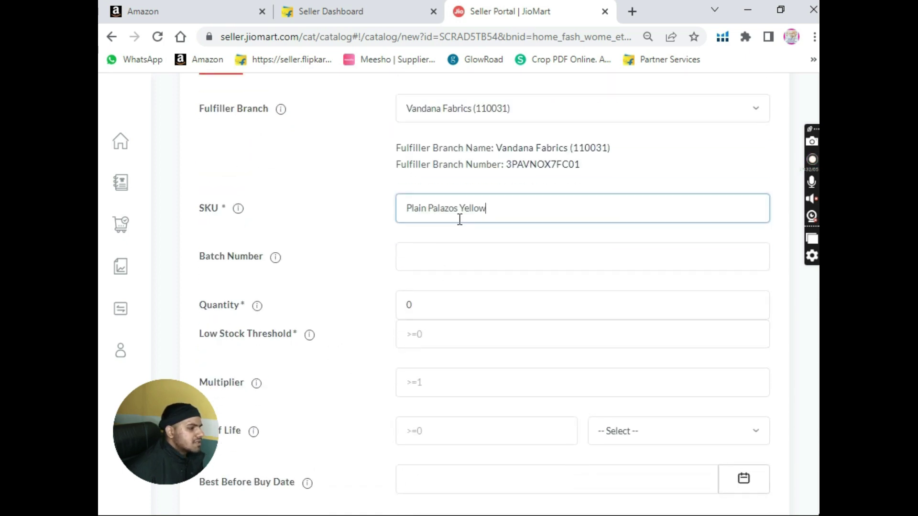
- Set the inventory quantity to 10 and the low stock threshold to 2
left_click(433, 299)
key("BackSpace")
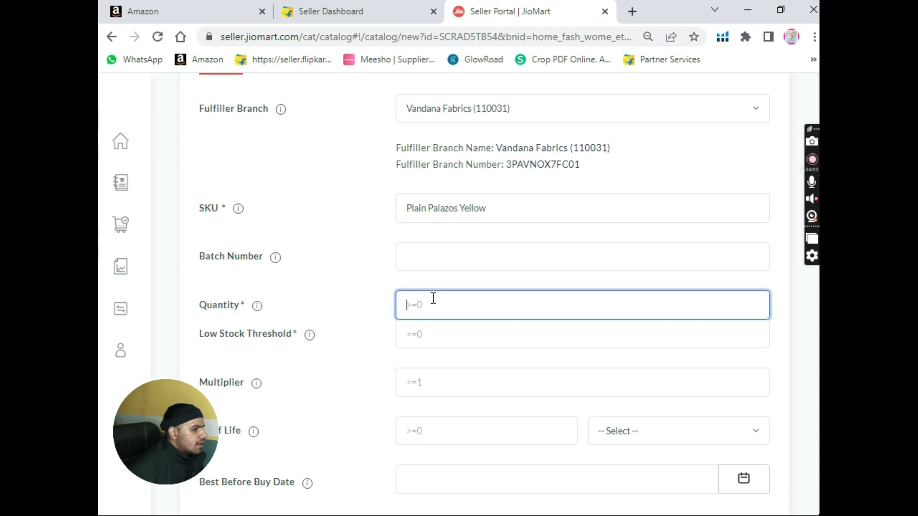
key("Tab")
type("2")
key("Tab")
- Set the time to ship to 1 to 2 days and the lead time to source to 1 to 3 hours
scroll(622, 392, "down", 5)
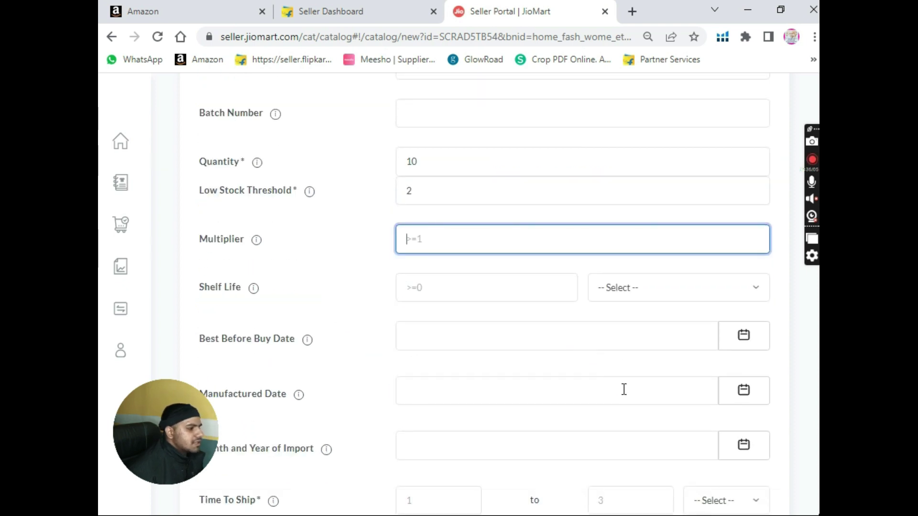
scroll(526, 364, "down", 3)
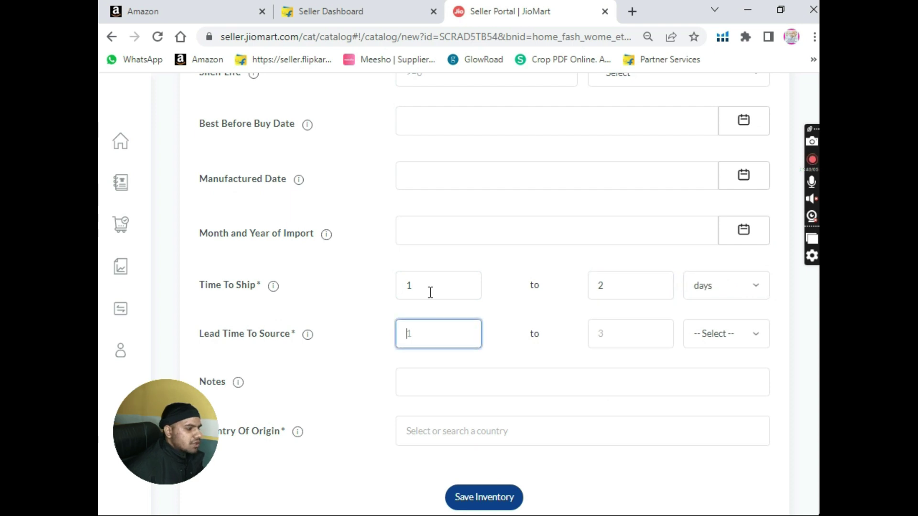
type("3")
key("Tab")
key("Tab")
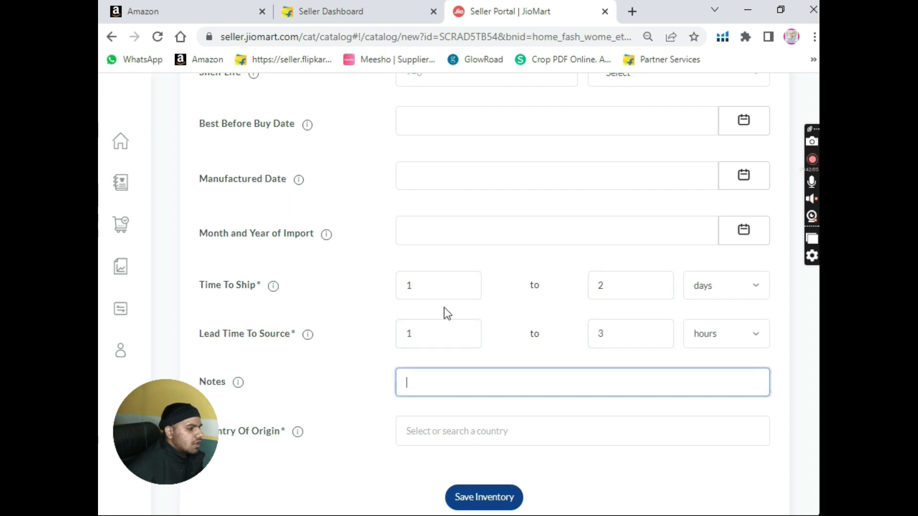
- Choose India as the country of origin and save the inventory
scroll(314, 358, "down", 3)
left_click(445, 299)
type("in")
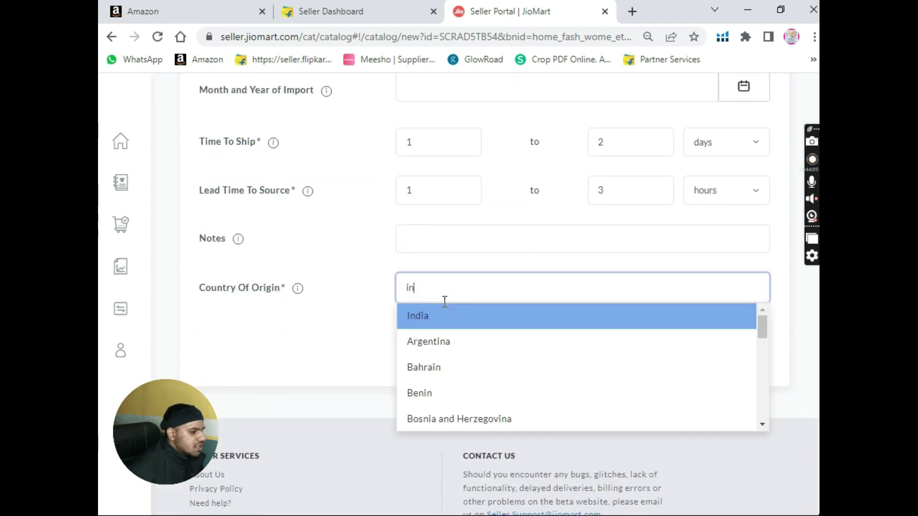
left_click(449, 317)
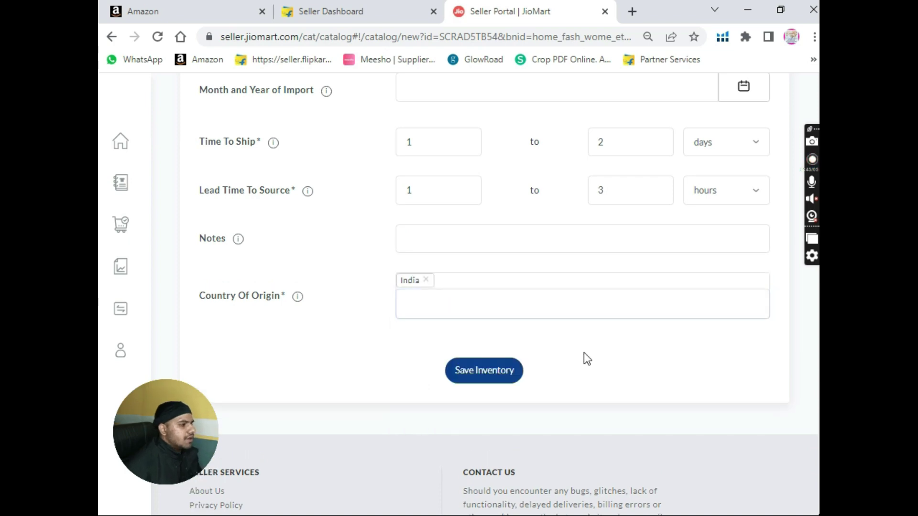
left_click(499, 370)
- Save the stock details, then save the Offering Quantity & Price section and proceed to Product Specification
scroll(487, 344, "up", 2)
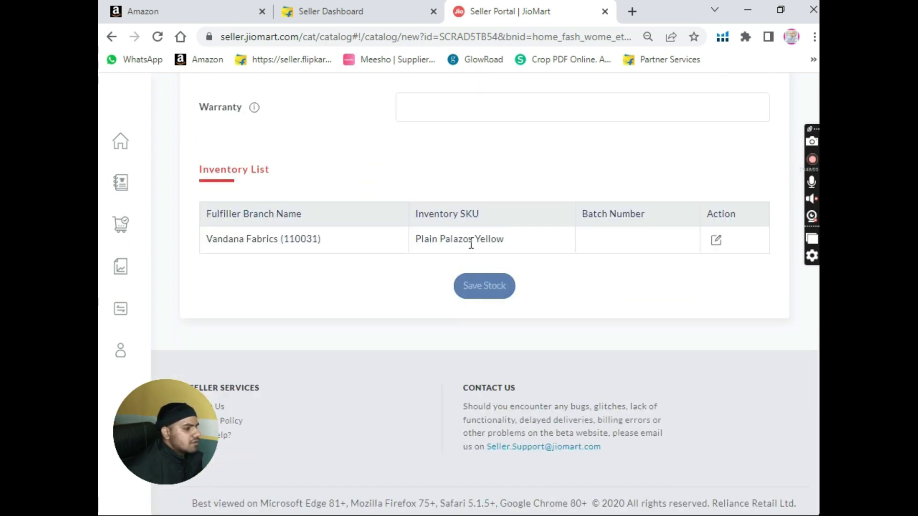
left_click(478, 287)
left_click(478, 287)
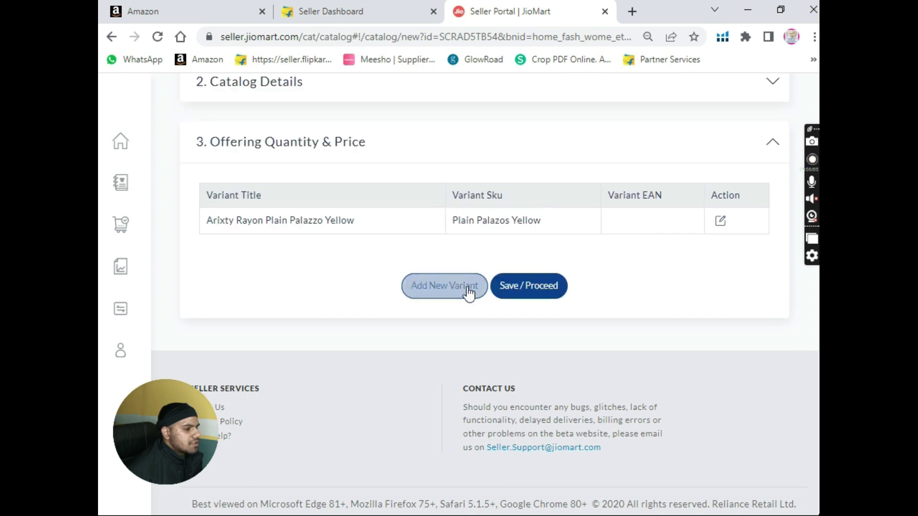
left_click(529, 287)
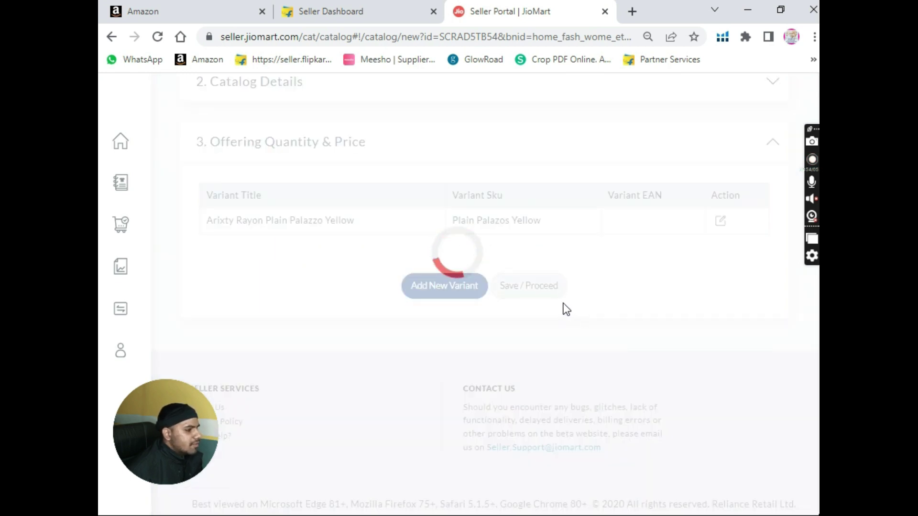
- Set the length to Full-length and the product name to Palazzos in the Item Specification
scroll(564, 308, "down", 6)
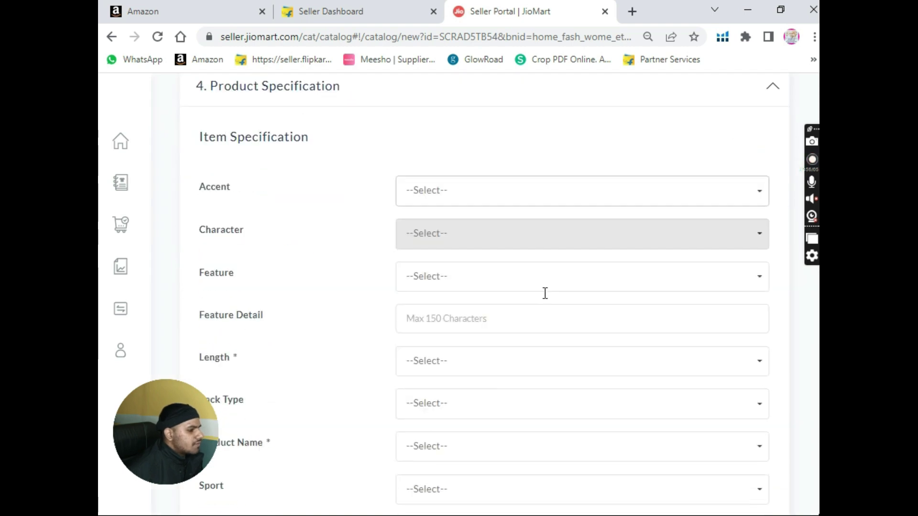
scroll(343, 208, "up", 1)
scroll(343, 208, "down", 1)
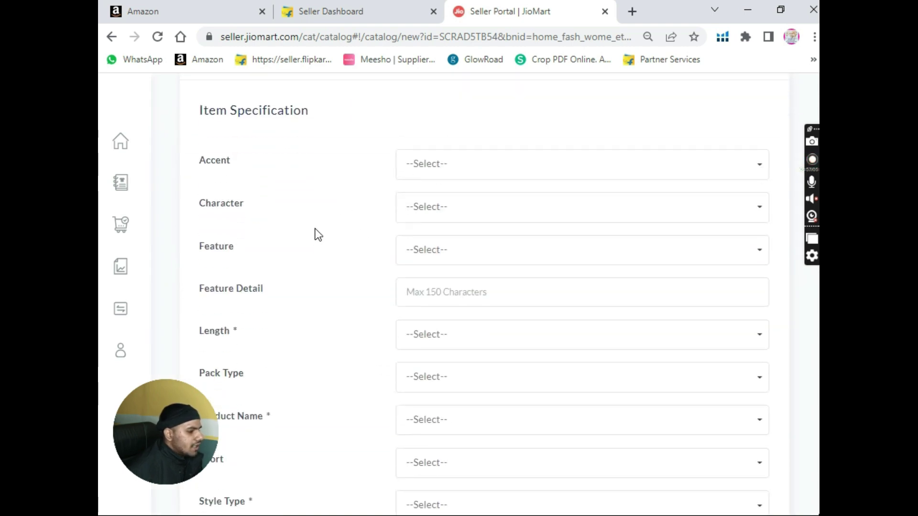
left_click(465, 334)
left_click(432, 414)
scroll(407, 321, "down", 3)
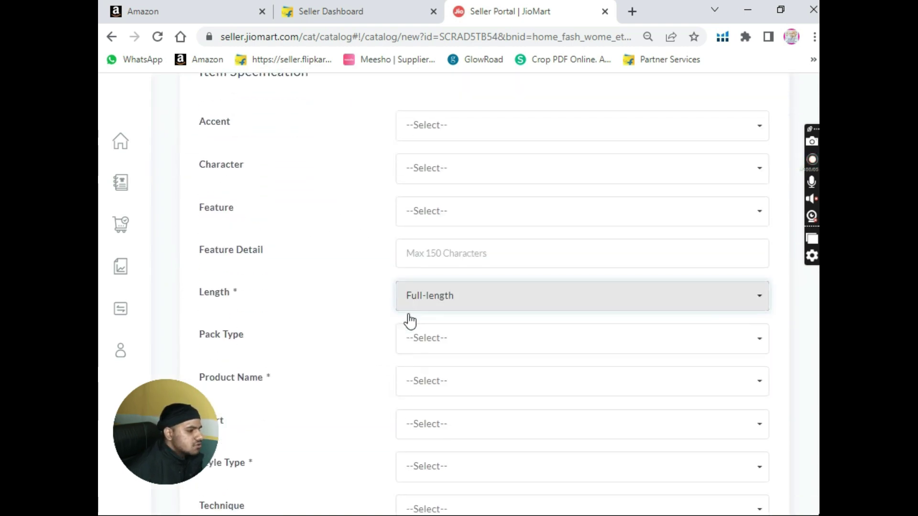
left_click(435, 273)
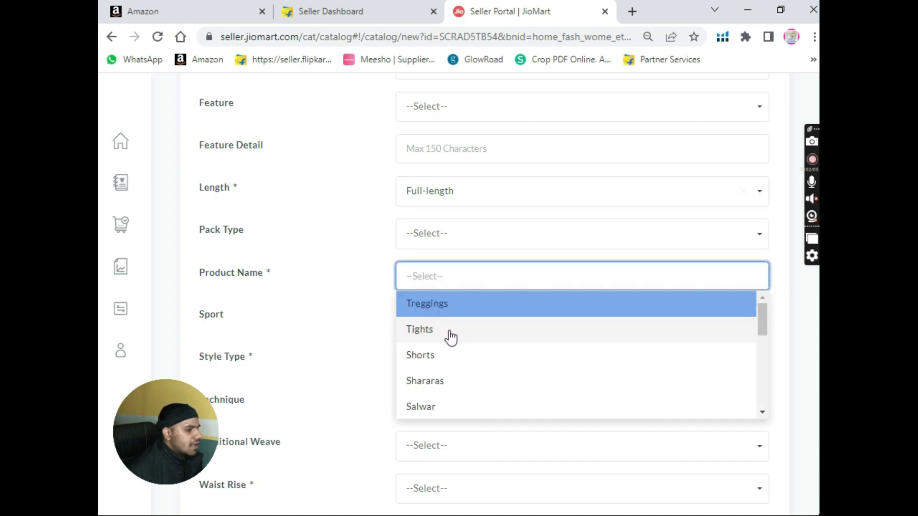
type("pa")
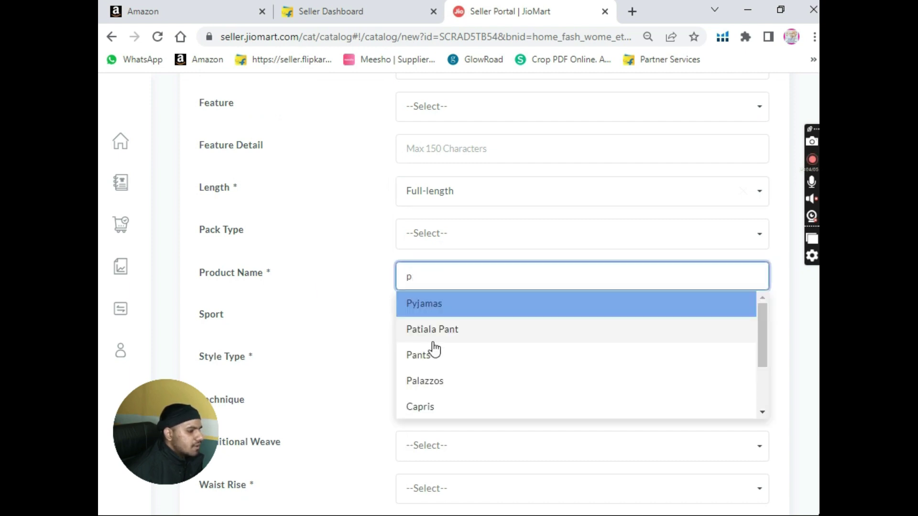
left_click(441, 357)
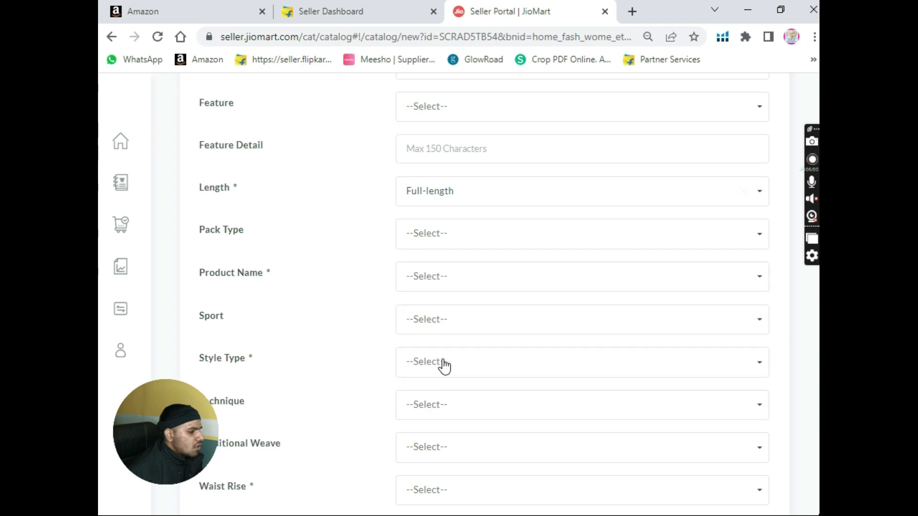
- Set the style type to Palazzo and the waist rise to Mid Rise
left_click(449, 369)
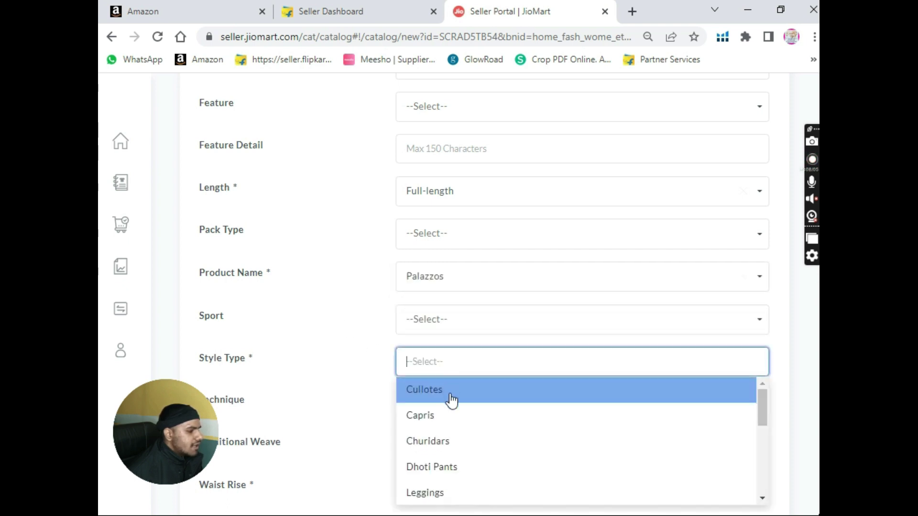
scroll(461, 442, "down", 2)
left_click(462, 445)
scroll(354, 321, "down", 2)
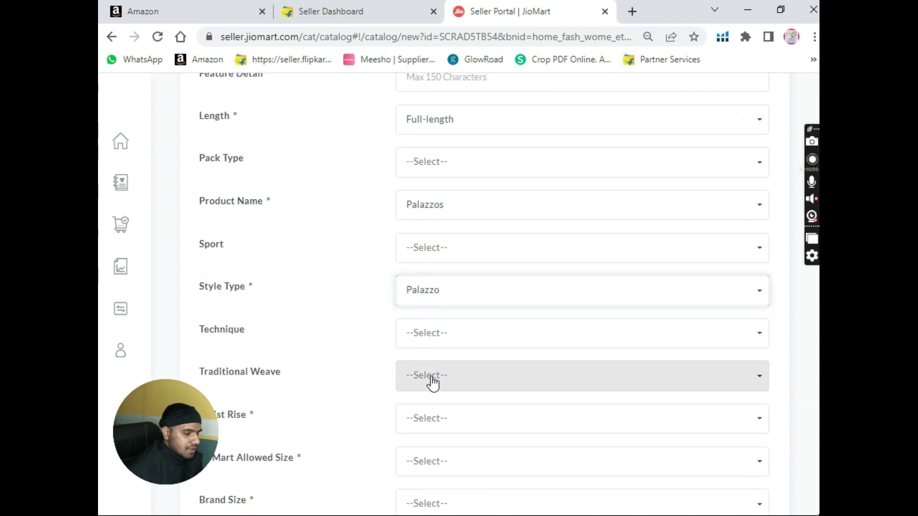
left_click(478, 414)
left_click(437, 339)
- Set both the JioMart allowed size and the brand size to Free Size
scroll(407, 335, "down", 3)
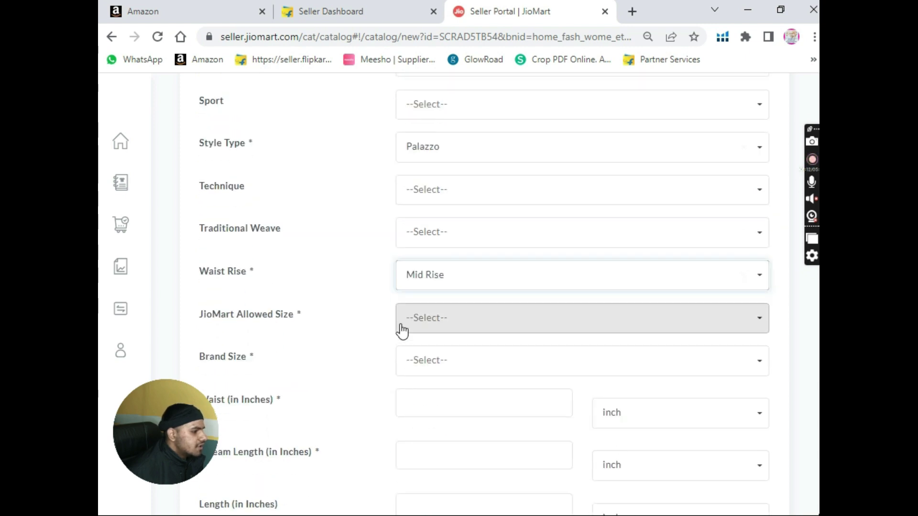
left_click(459, 320)
type("fre")
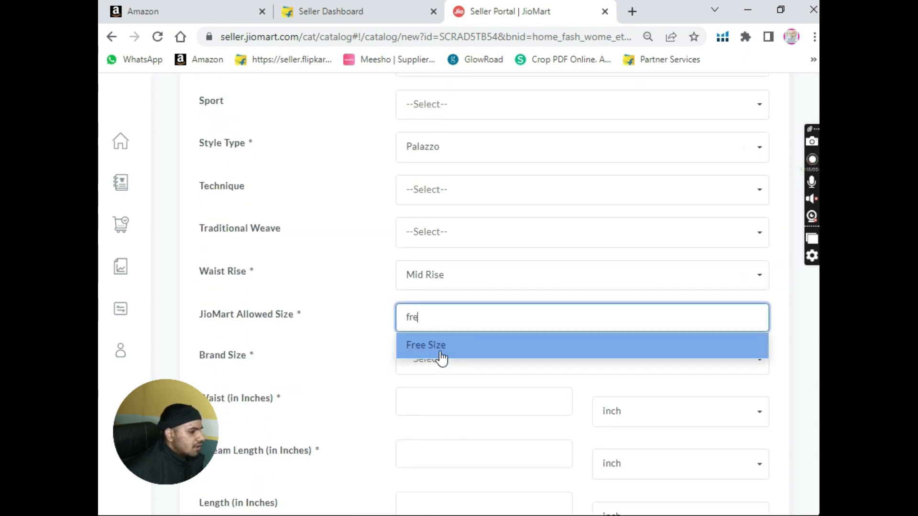
left_click(440, 345)
left_click(432, 371)
type("fre")
left_click(421, 382)
- Fill in the required waist measurement and set the inseam length to 27 inches
scroll(368, 340, "down", 3)
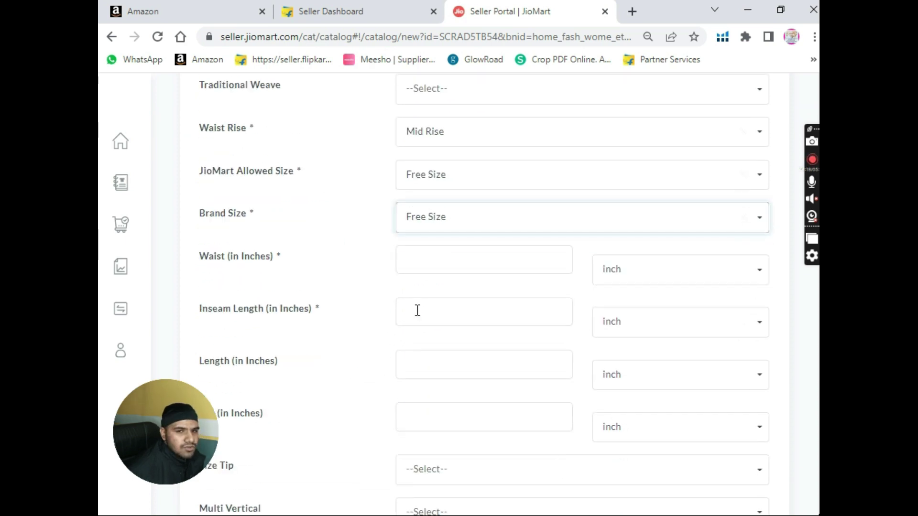
left_click(430, 264)
left_click(426, 311)
type("27")
- Set the primary color to Yellow and enter Yellow as the brand color
scroll(389, 330, "down", 4)
scroll(412, 341, "down", 2)
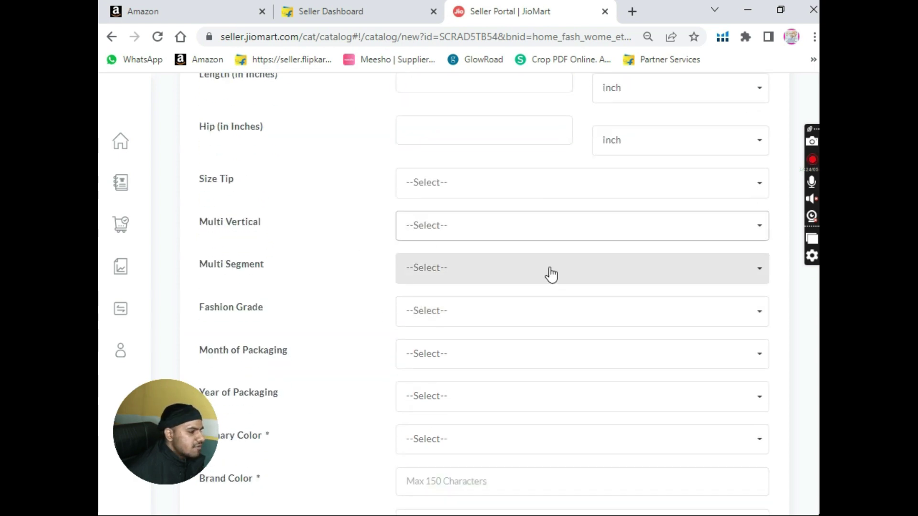
left_click(429, 436)
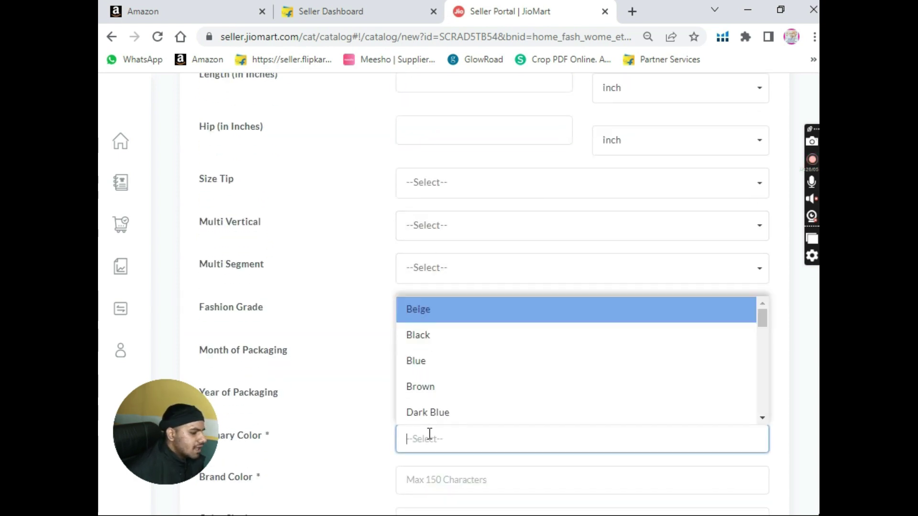
type("y")
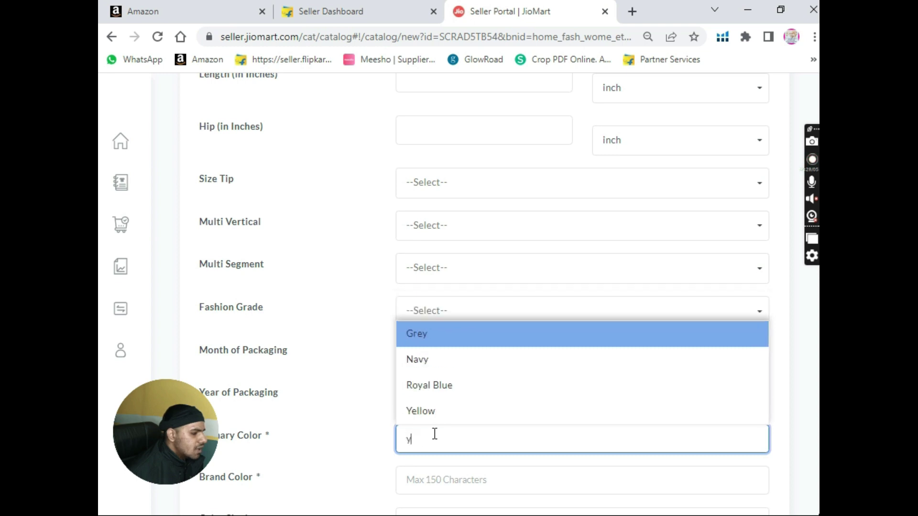
left_click(424, 410)
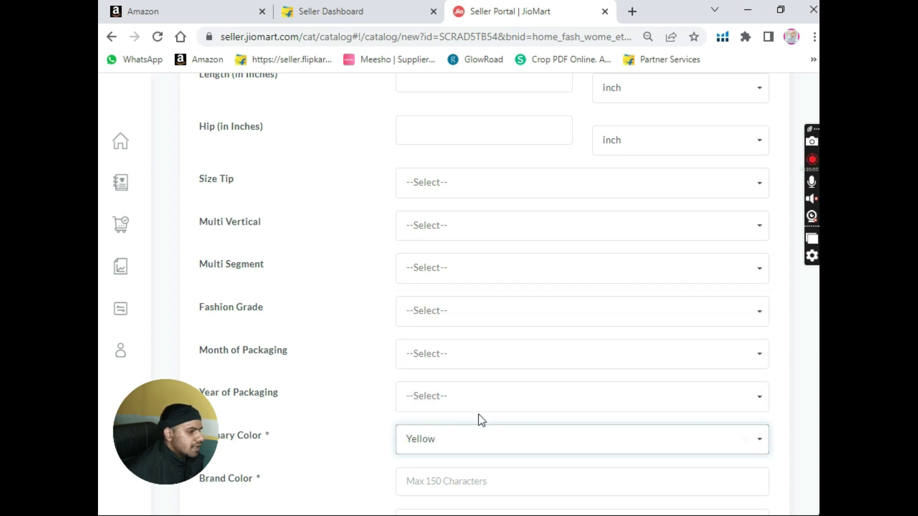
scroll(492, 392, "down", 4)
left_click(441, 259)
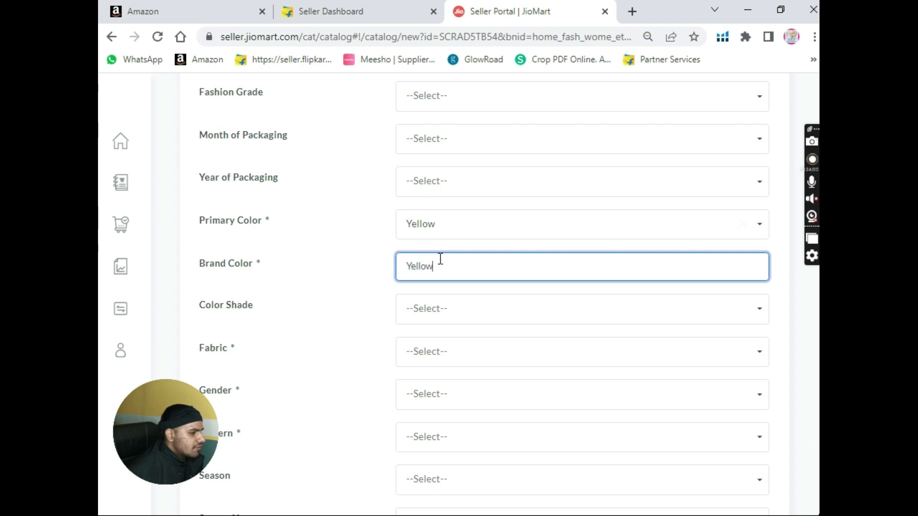
- Set the fabric to Rayon and the gender to Women
left_click(482, 341)
type("r")
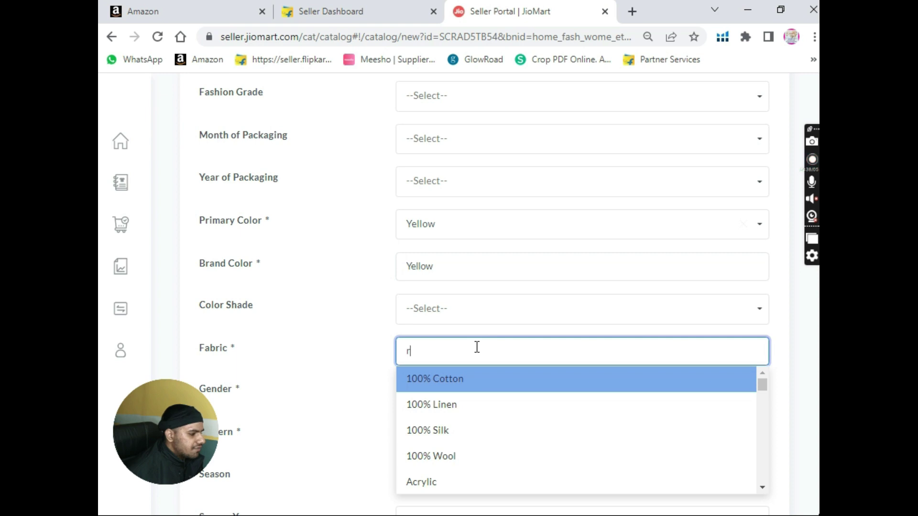
type("a")
left_click(430, 476)
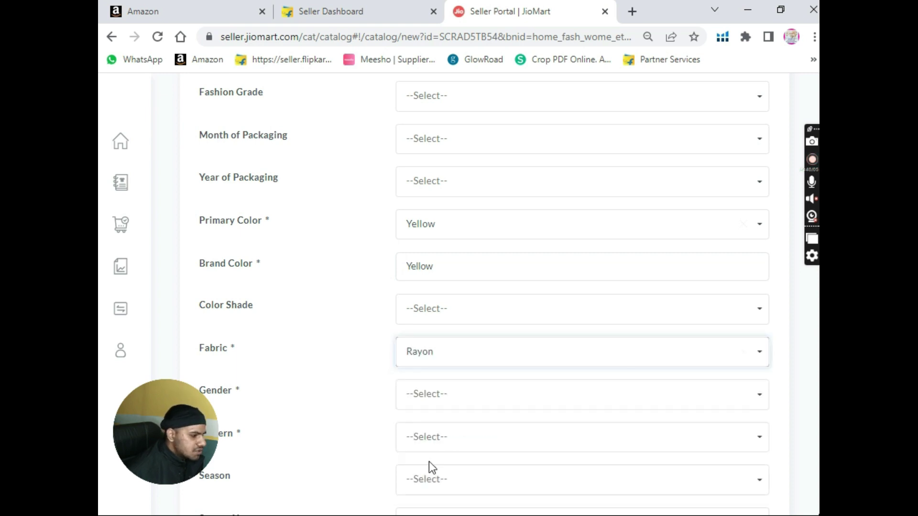
left_click(442, 409)
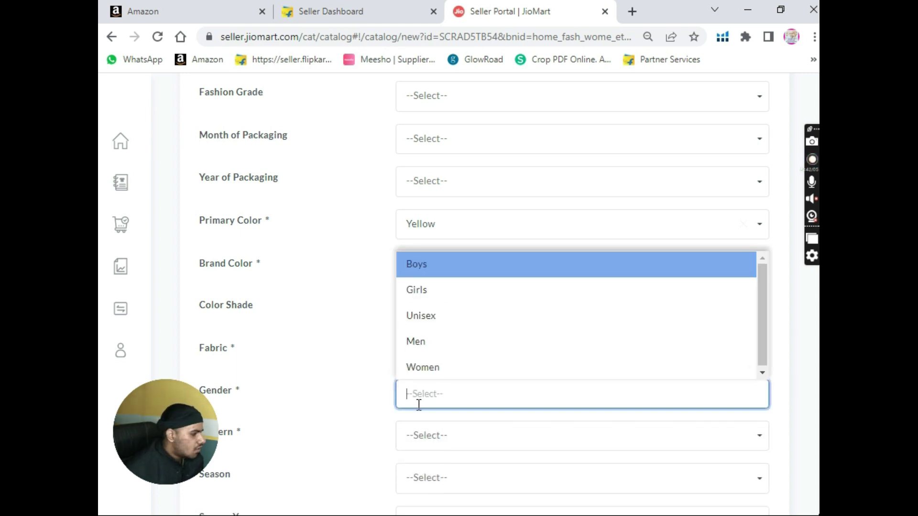
left_click(429, 369)
- Set the pattern to Solid and the size group to Regular
scroll(397, 373, "down", 2)
left_click(437, 359)
type("oli")
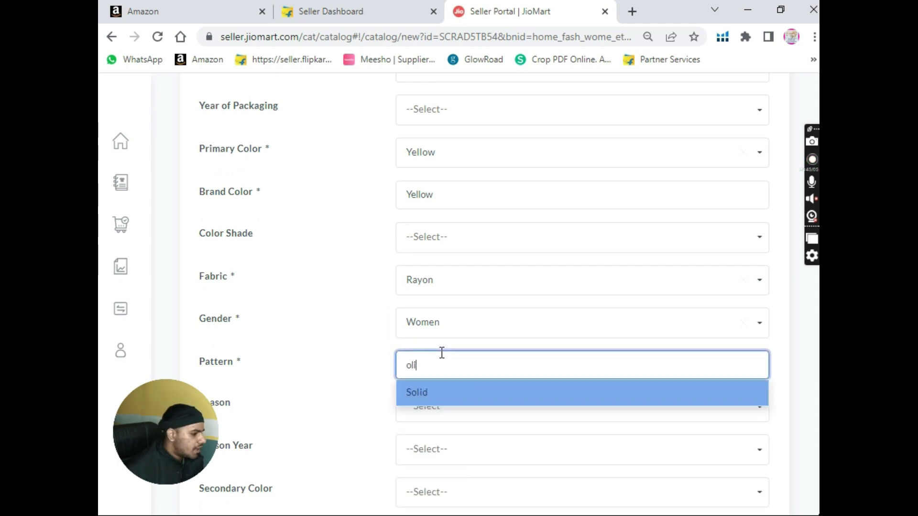
left_click(542, 404)
scroll(541, 404, "down", 3)
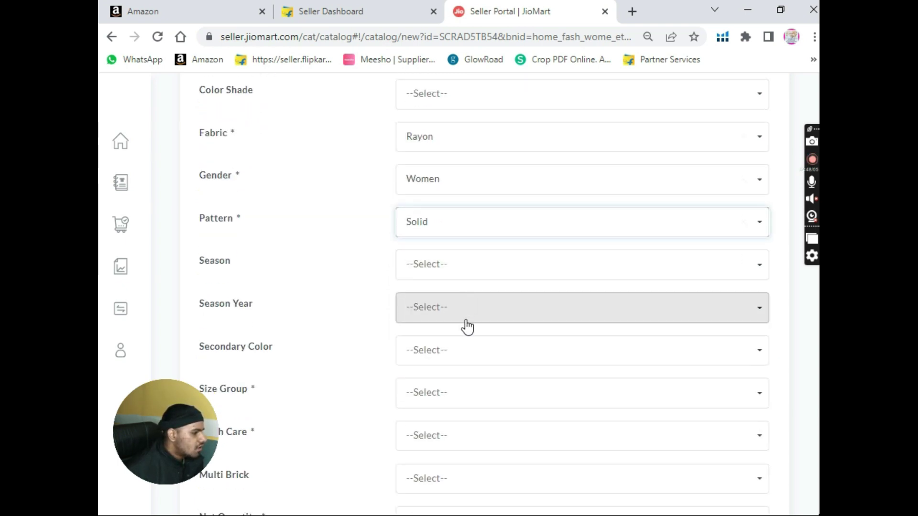
left_click(448, 392)
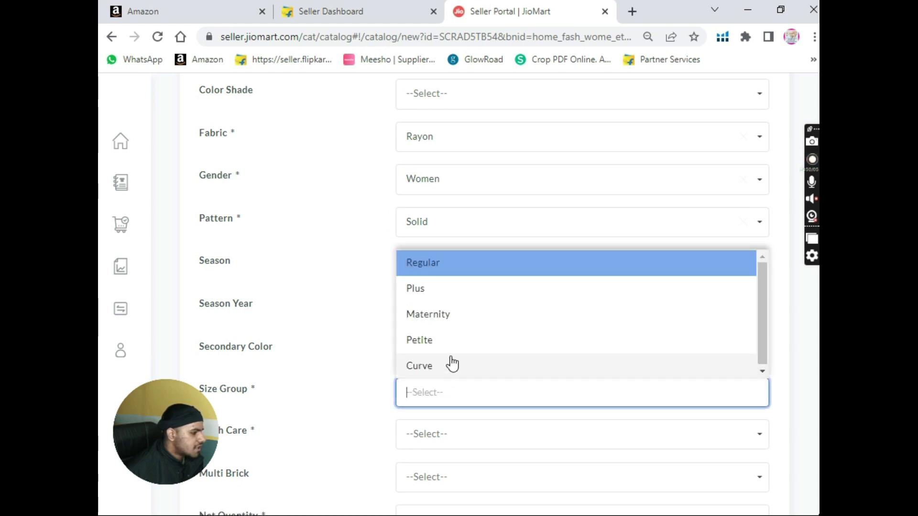
left_click(426, 266)
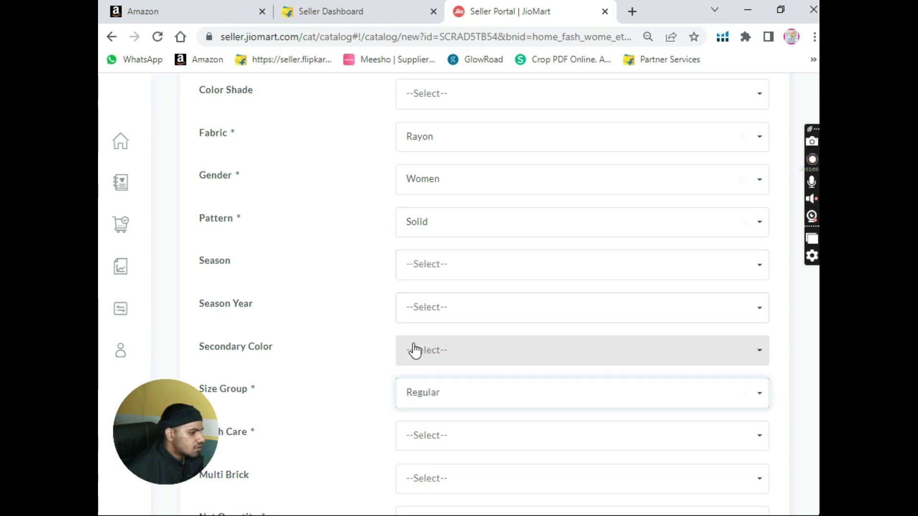
- Set the wash care to Machine Wash and the net quantity to 1
left_click(444, 431)
left_click(438, 305)
scroll(438, 369, "down", 5)
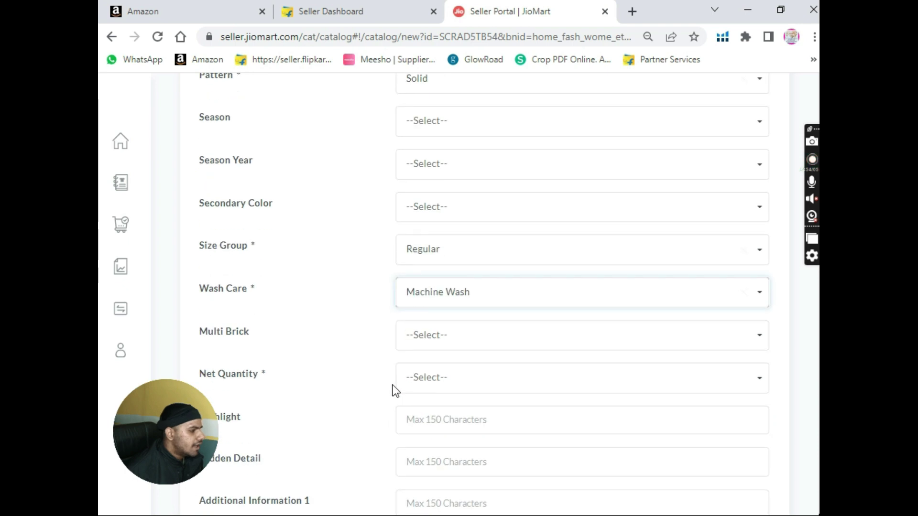
left_click(421, 311)
left_click(431, 341)
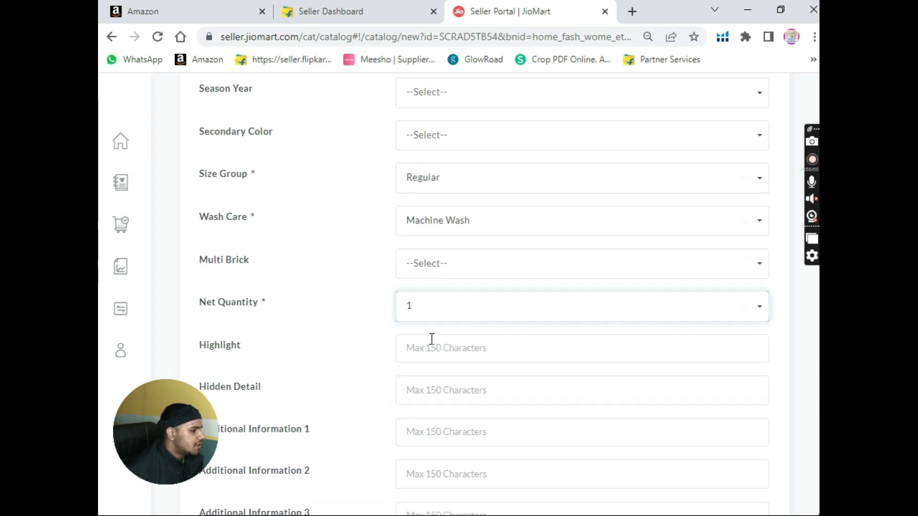
- Enter Vanadana Fabrics as the manufacturer and set the occasion to Casual
scroll(435, 335, "down", 6)
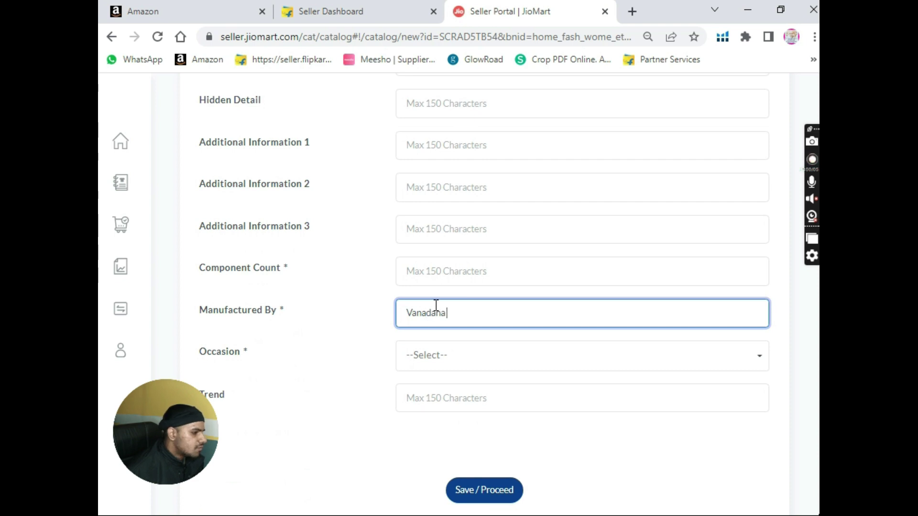
left_click(436, 305)
type("Vanadana Fabrics")
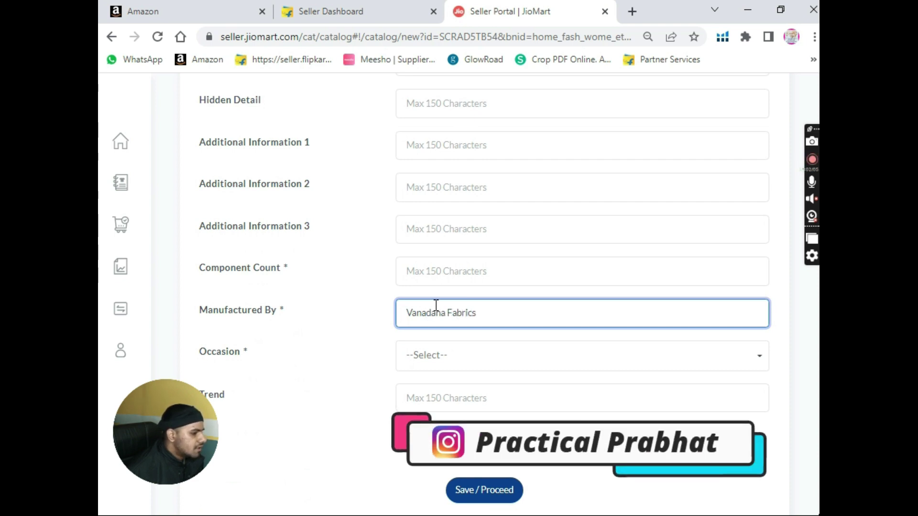
left_click(439, 353)
type("c")
left_click(423, 388)
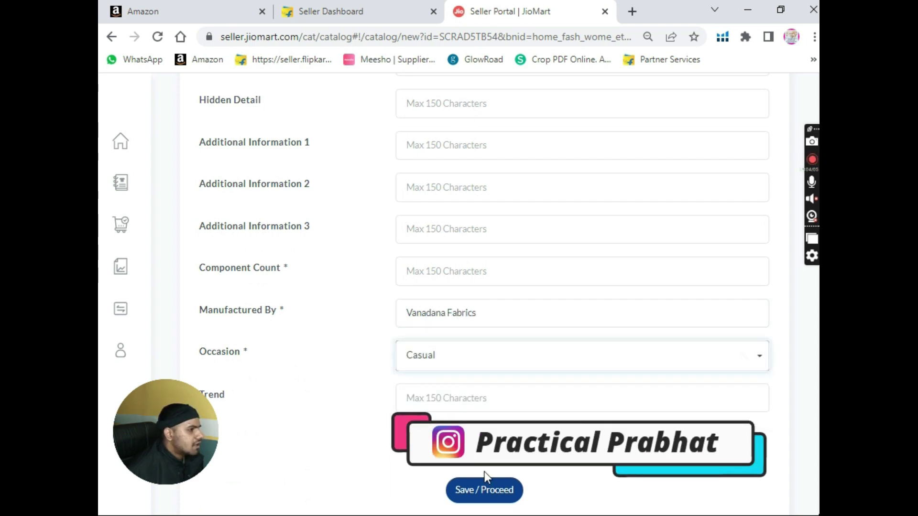
- Enter 1 Palazzo as the component count and save the Product Specification to proceed to the image upload
left_click(484, 487)
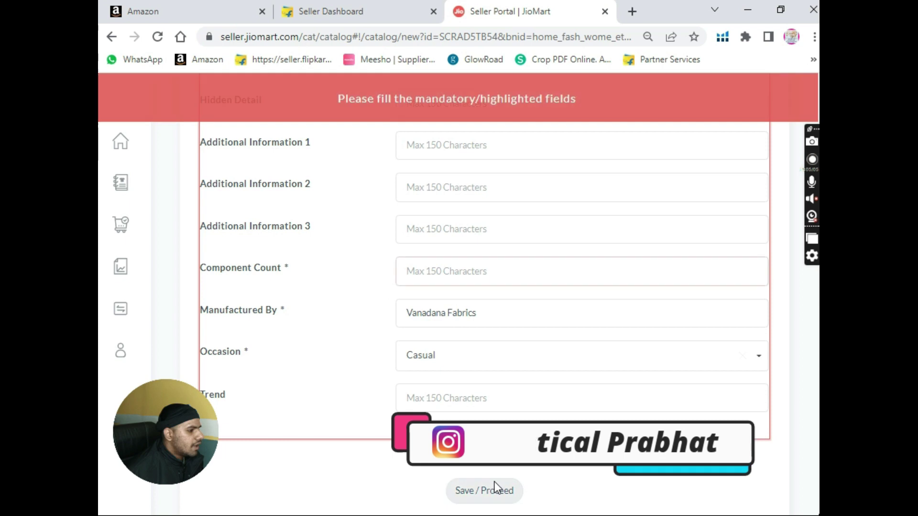
left_click(431, 267)
type("1 Palazzo")
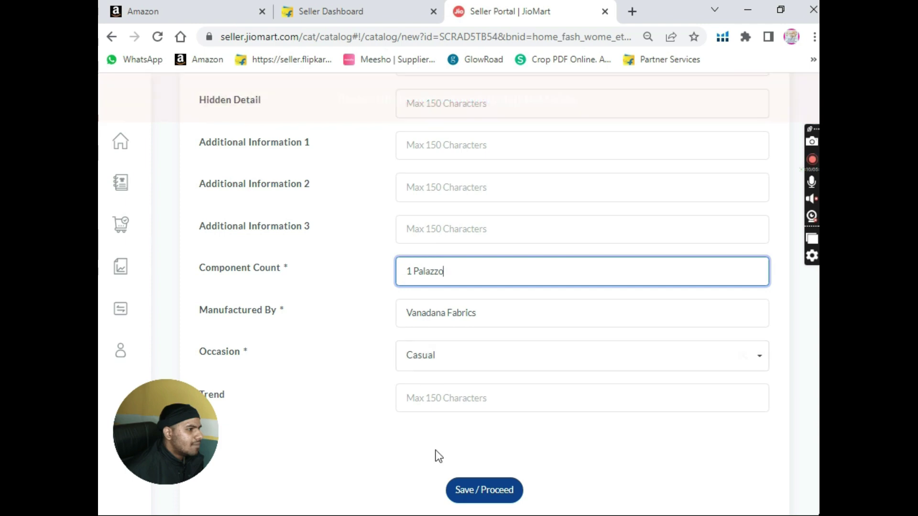
left_click(467, 487)
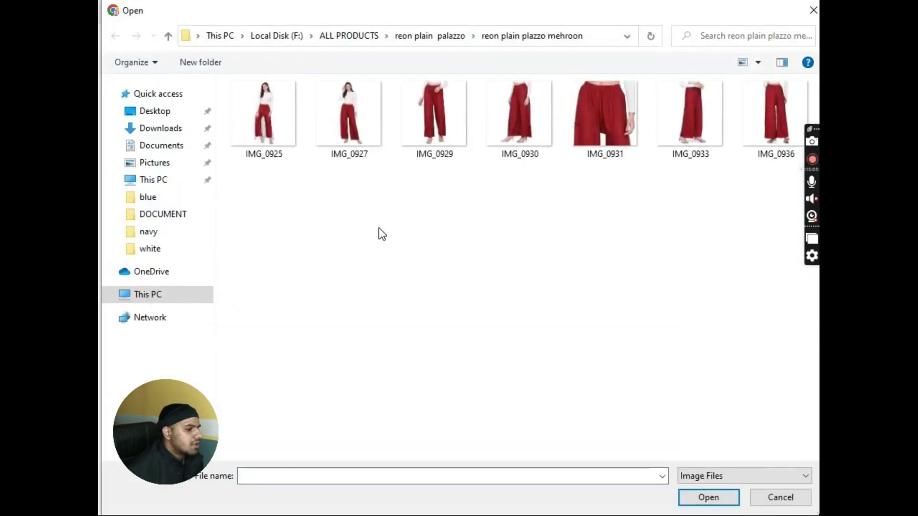
- Add IMG_0944 and IMG_0940 from the "reon plain plazzo yellow" folder as the first two product images
key("alt+Up")
double_click(502, 133)
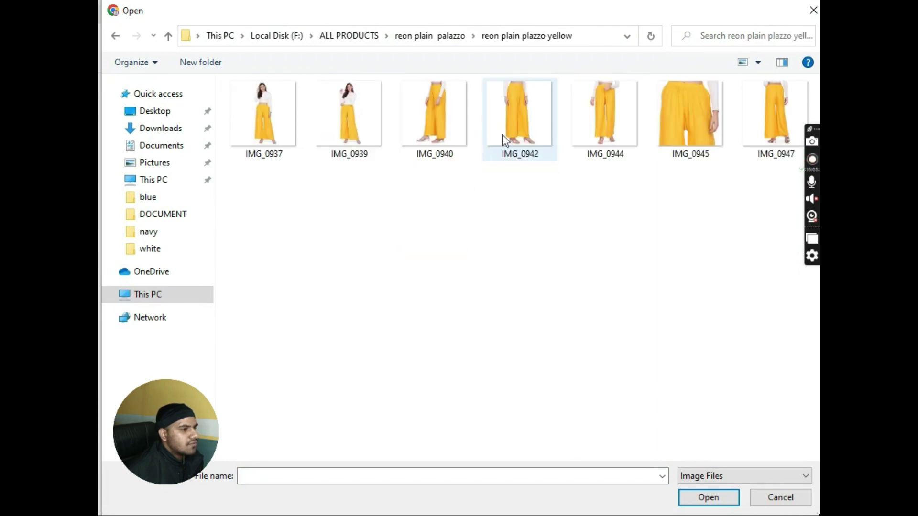
double_click(606, 118)
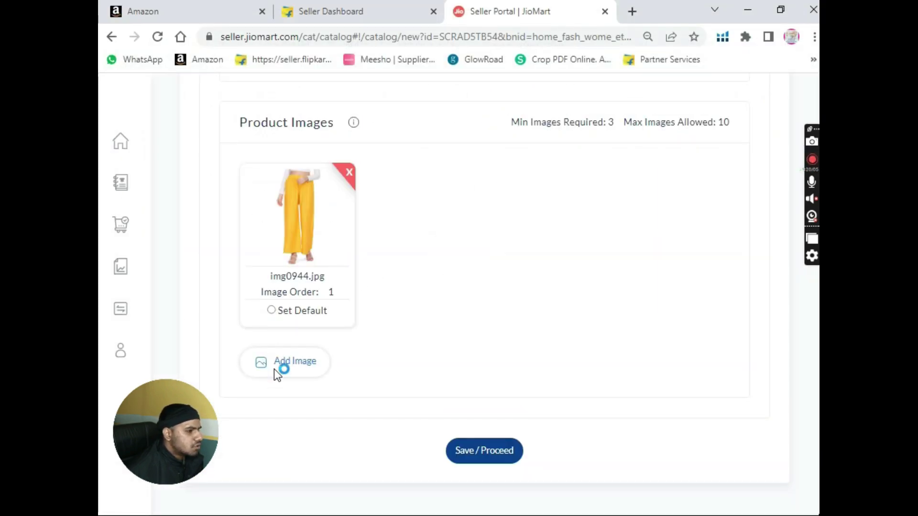
left_click(275, 375)
double_click(416, 116)
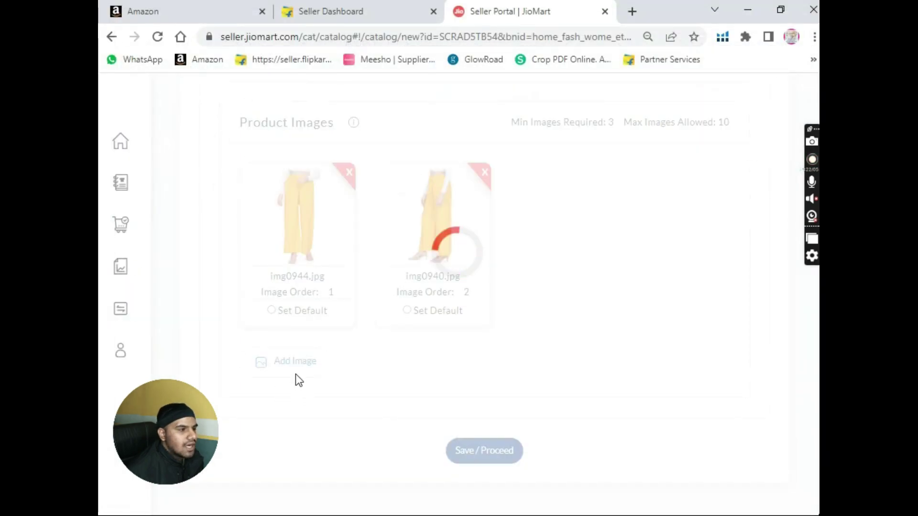
- Add IMG_0942, IMG_0945 and IMG_0947 from the yellow palazzo folder to the product images
left_click(289, 371)
left_click(547, 132)
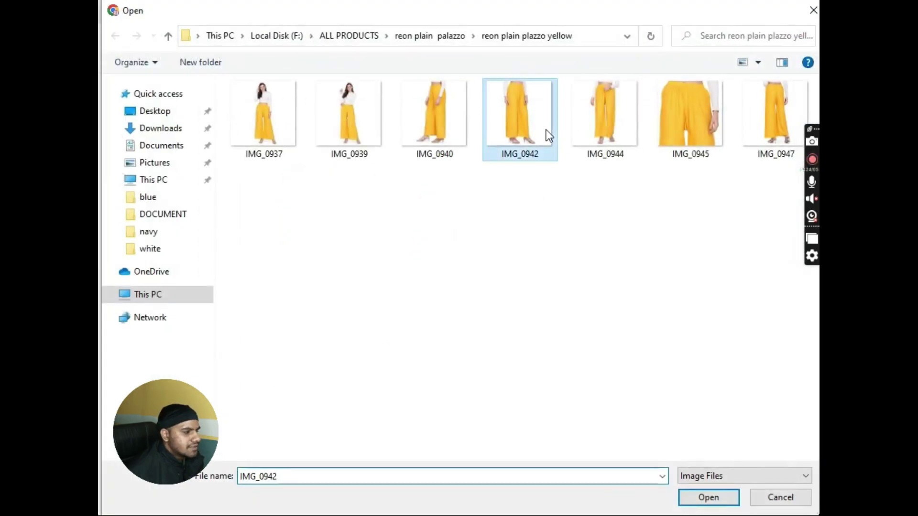
double_click(548, 135)
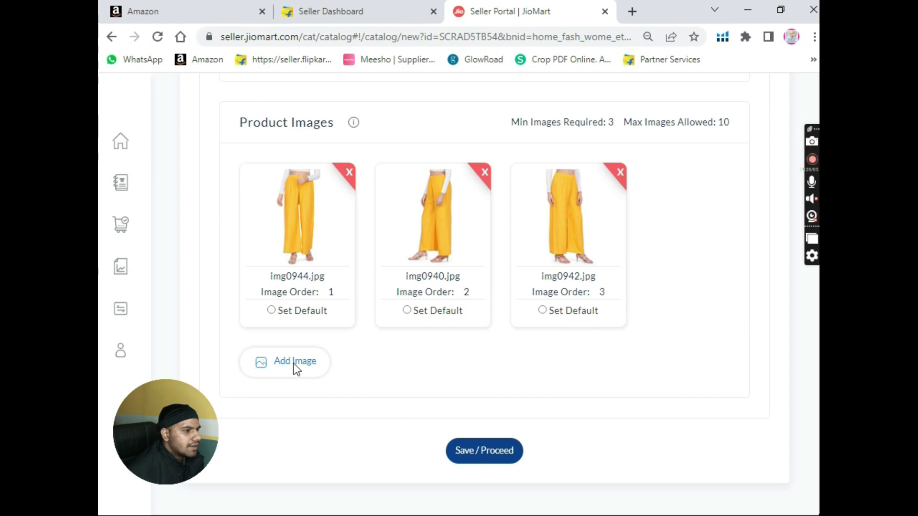
left_click(283, 366)
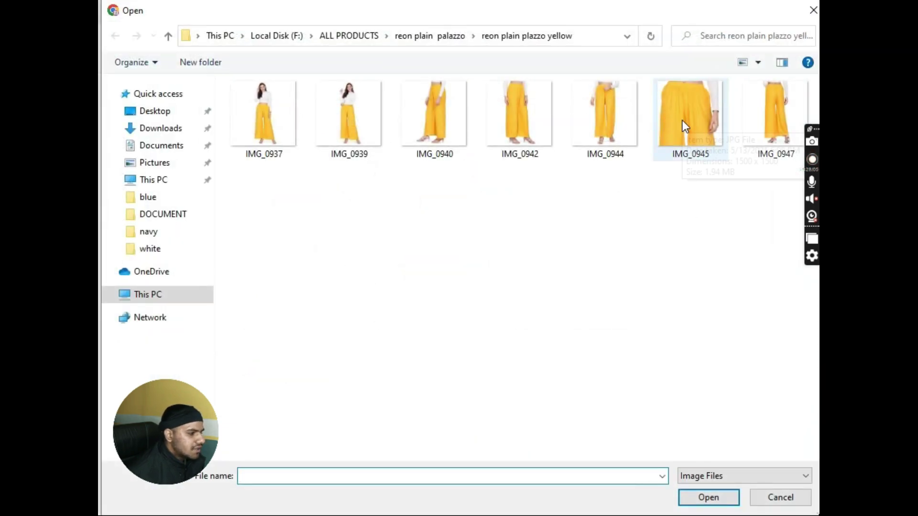
double_click(682, 122)
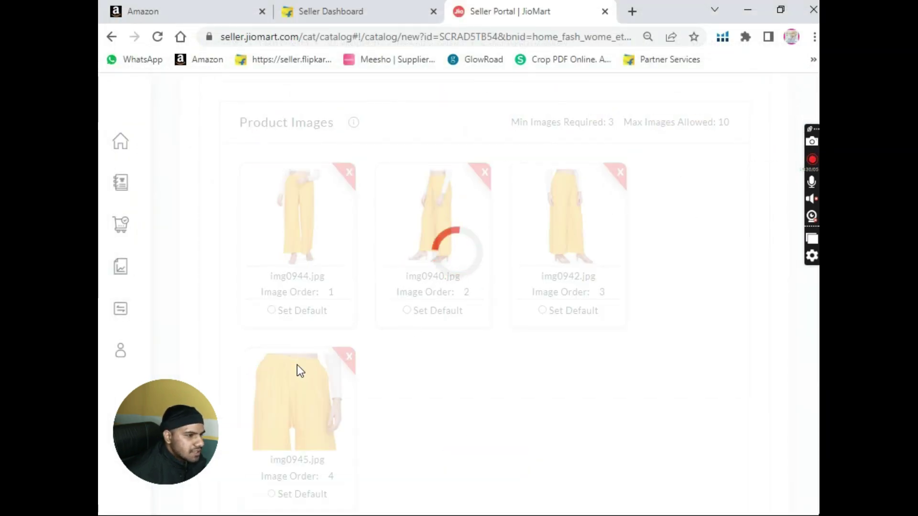
scroll(354, 378, "down", 3)
left_click(303, 405)
double_click(760, 119)
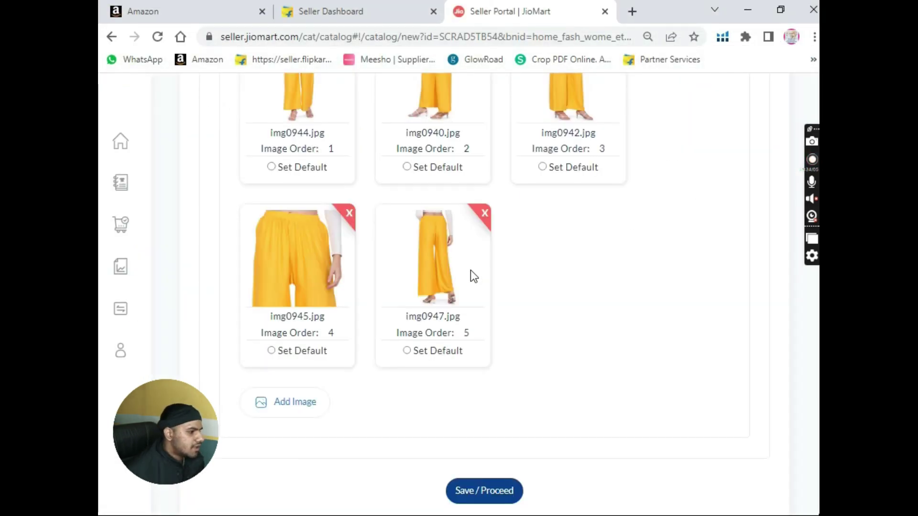
- Make img0944.jpg the default product image and save the Upload Images section
scroll(369, 274, "up", 2)
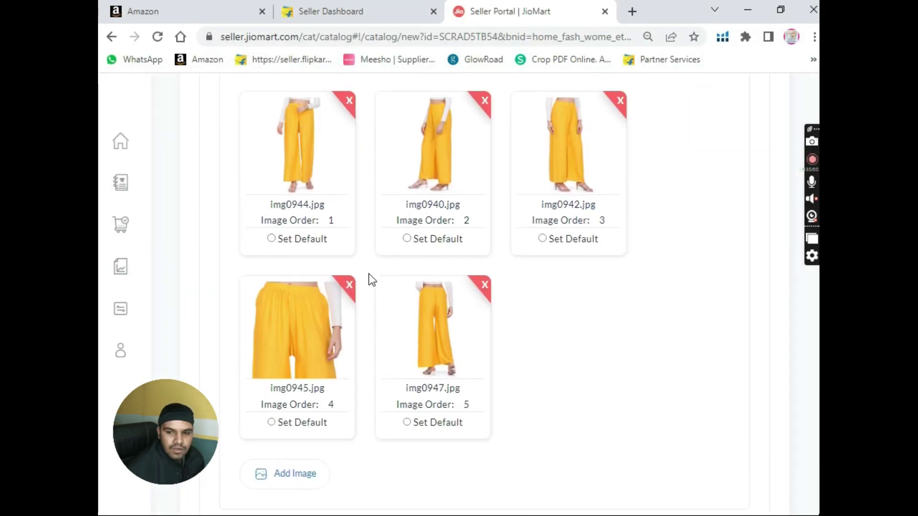
left_click(271, 238)
scroll(433, 244, "down", 3)
left_click(501, 427)
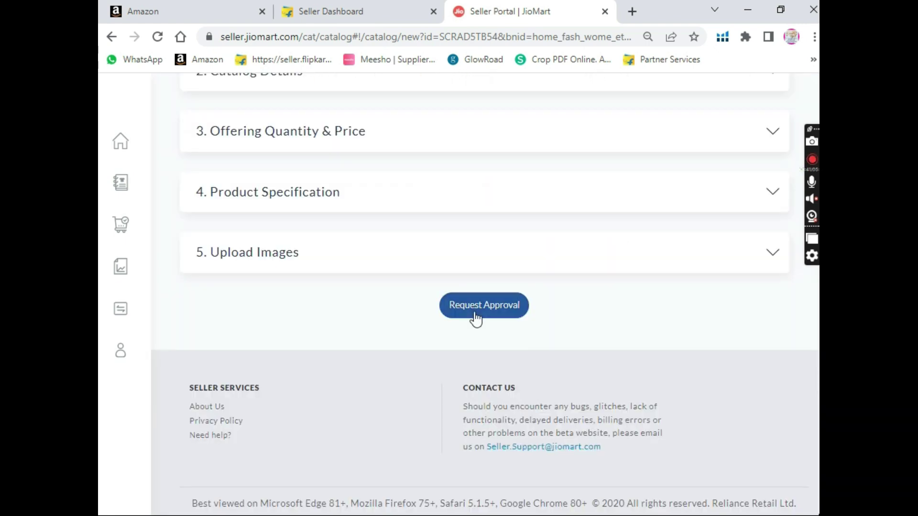
- Submit the completed yellow palazzo catalog listing for approval
left_click(476, 318)
left_click_drag(372, 165, 426, 168)
scroll(641, 307, "down", 5)
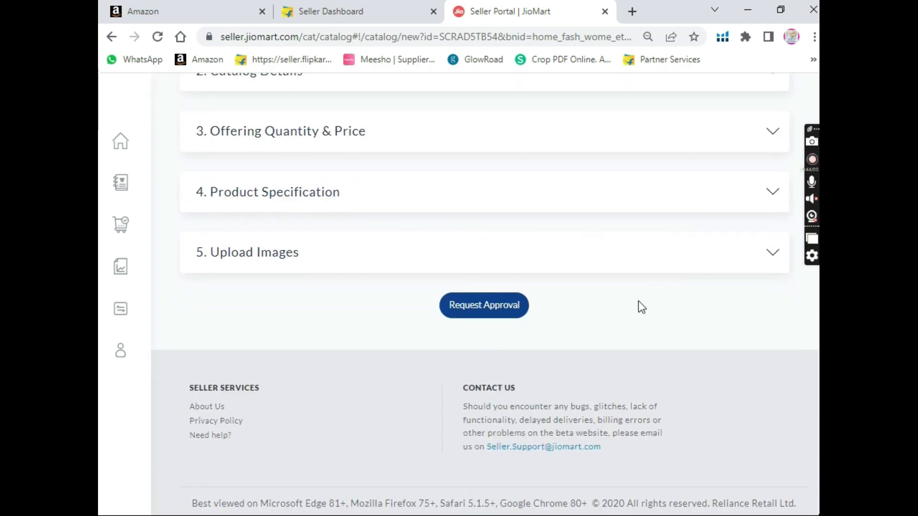
left_click(475, 306)
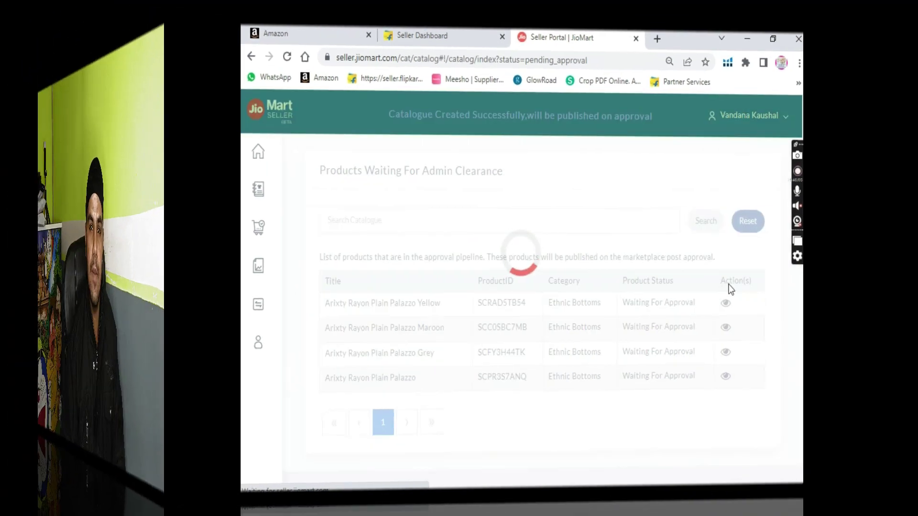